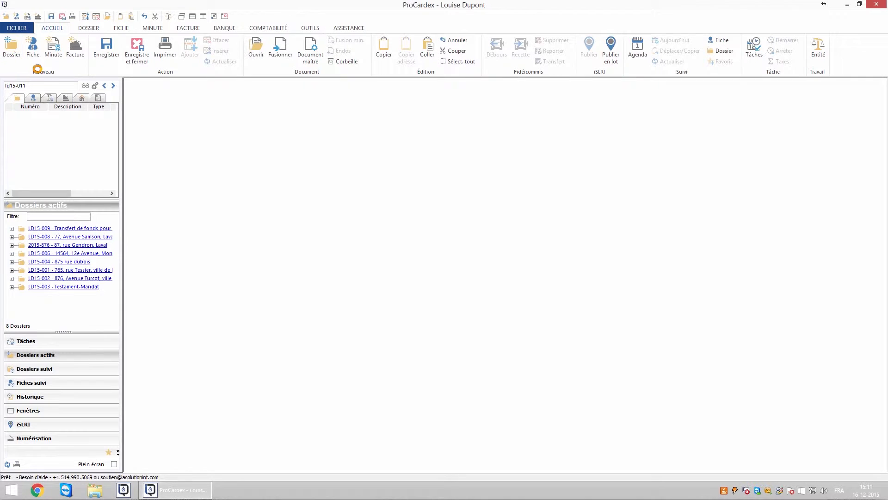
# Step: Set LD15-010's type to Tma - Testament/Mandat, copy in its documents and tasks, and list the documents
pyautogui.click(267, 161)
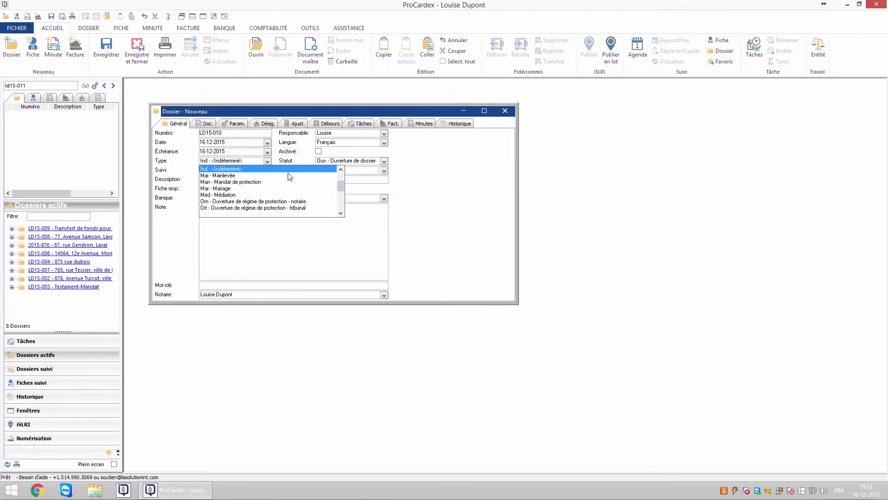
pyautogui.moveTo(340, 182); pyautogui.dragTo(341, 202)
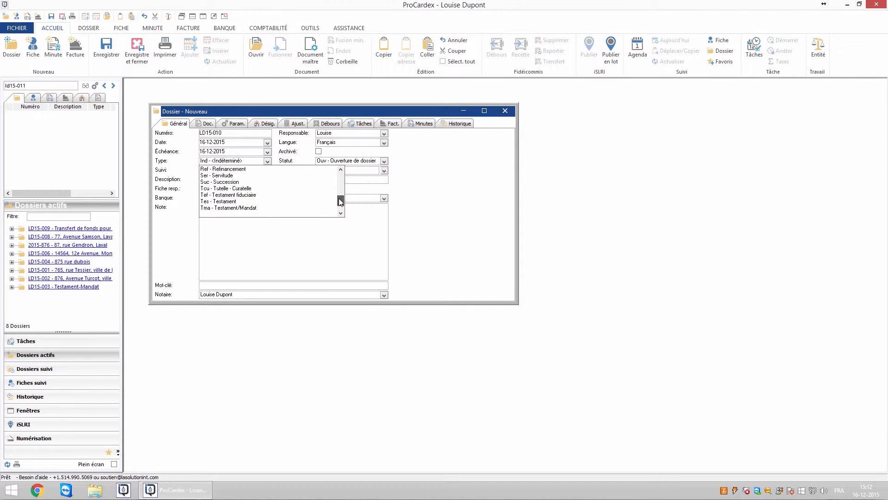
pyautogui.click(247, 208)
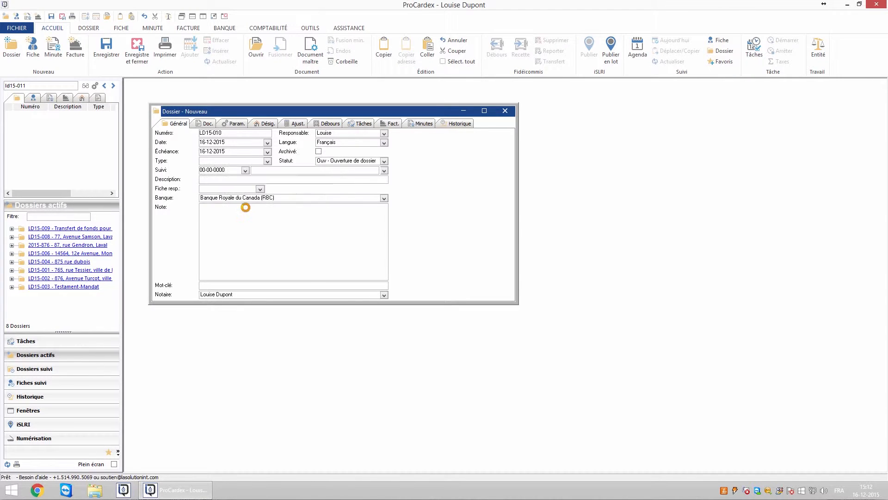
pyautogui.click(468, 277)
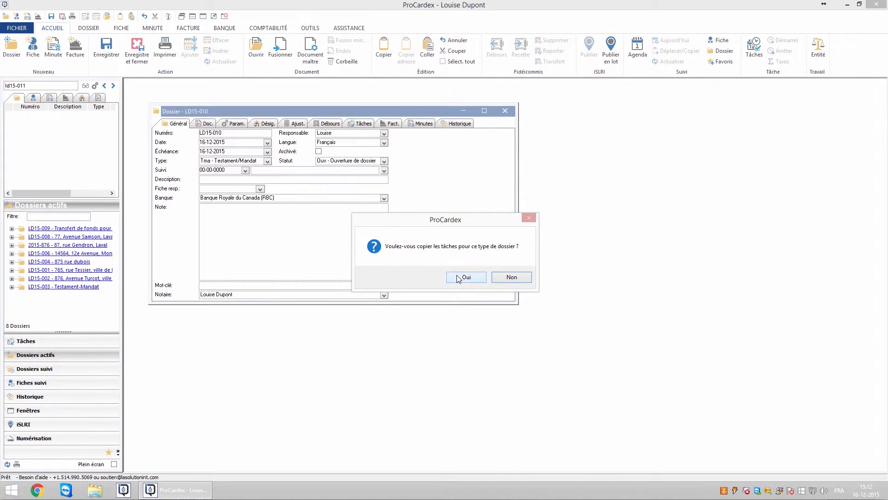
pyautogui.click(465, 278)
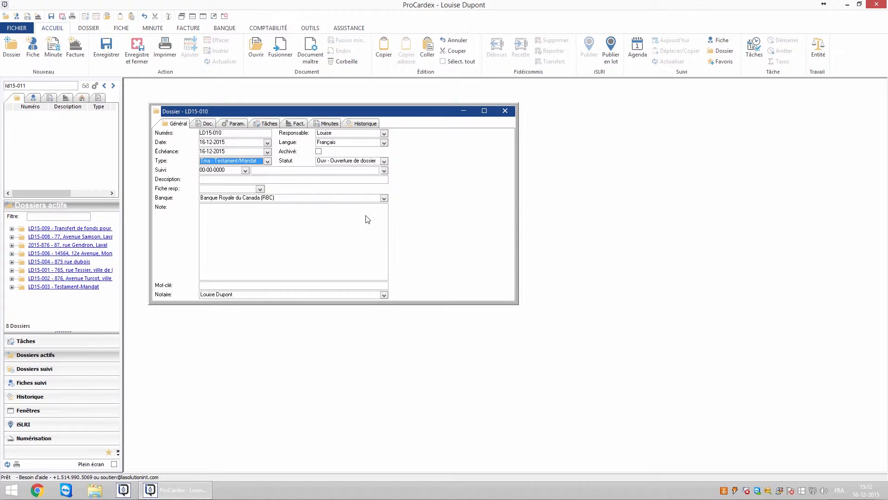
pyautogui.click(202, 123)
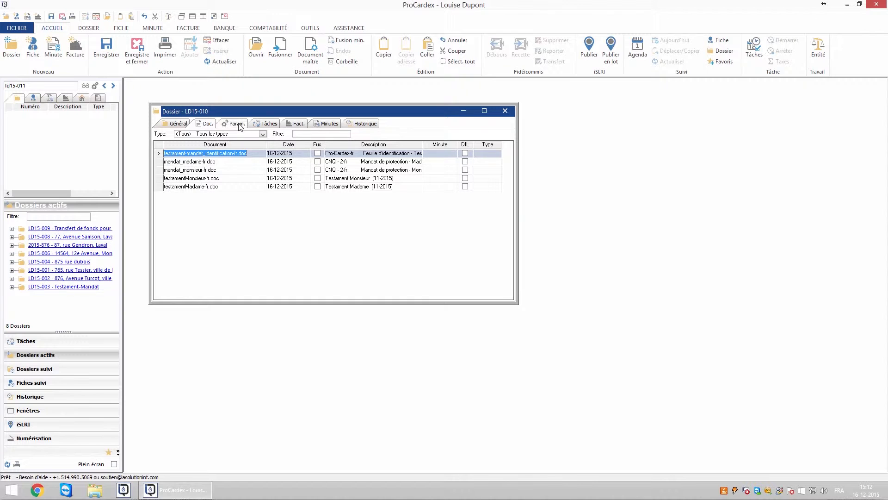
# Step: After reviewing the tasks, set the description to 'Testament-Mandat' followed by the client's full name
pyautogui.click(273, 124)
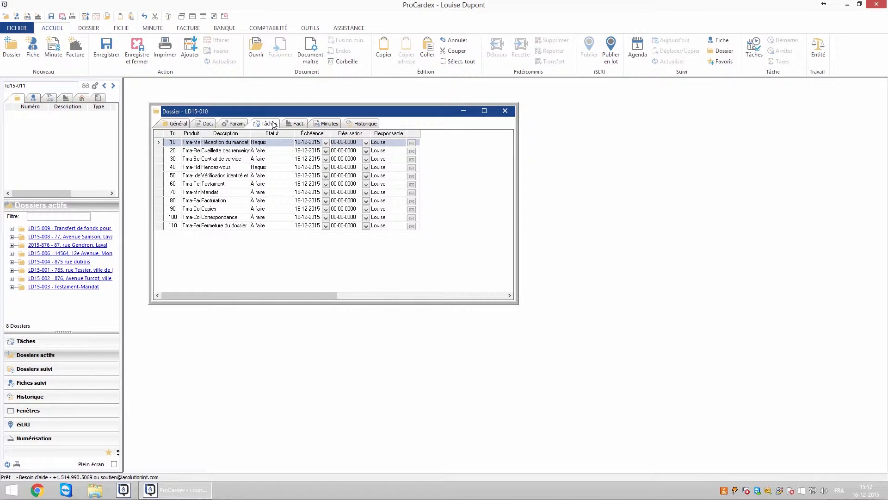
pyautogui.click(179, 123)
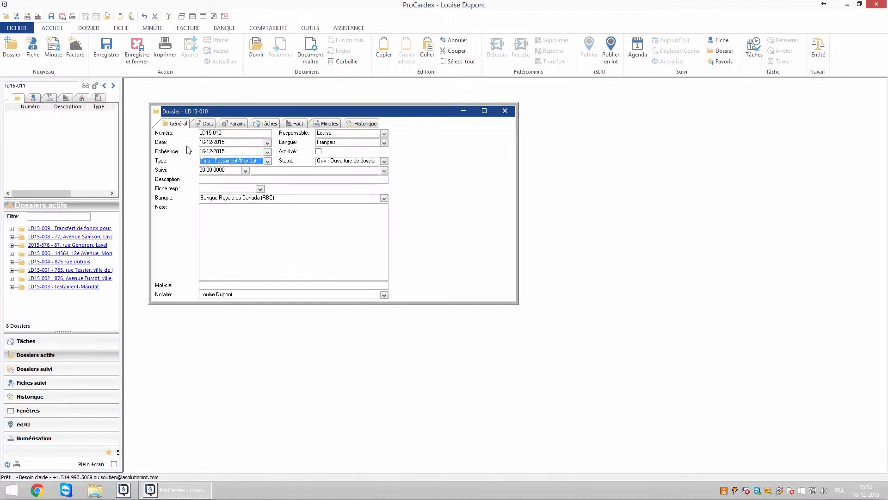
pyautogui.click(208, 181)
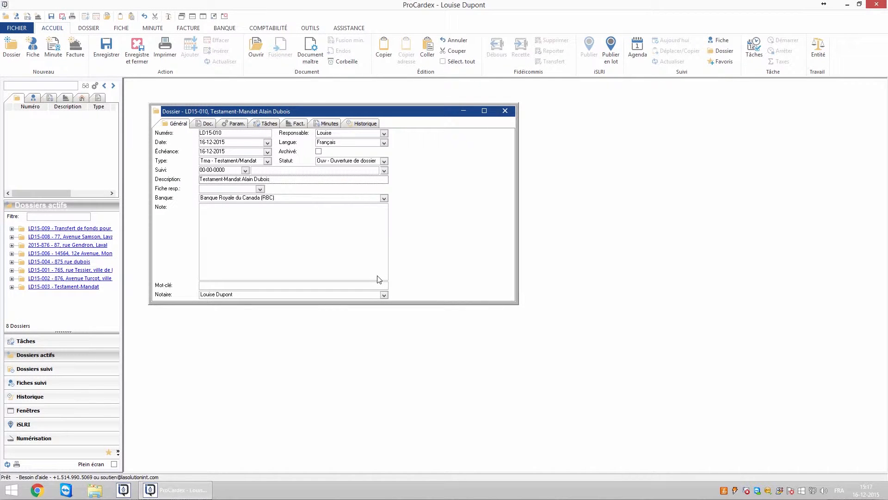
# Step: For testament-mandat_identification-fr.doc, confirm the notary and assign the client's fiche to Testateur and MandatMonsieur
pyautogui.click(236, 124)
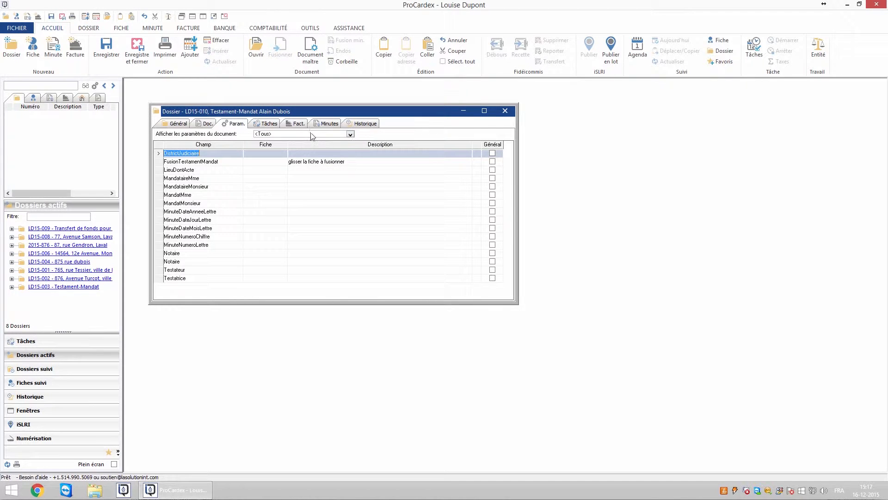
pyautogui.click(350, 135)
pyautogui.click(300, 168)
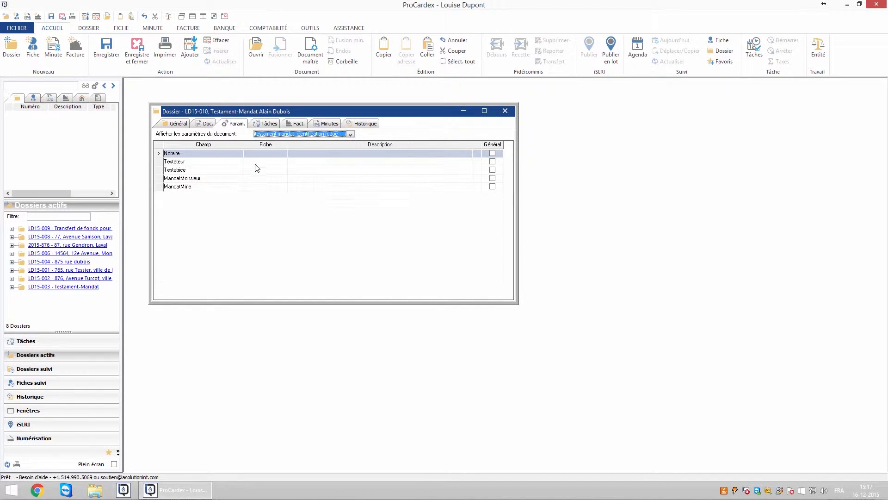
pyautogui.click(265, 163)
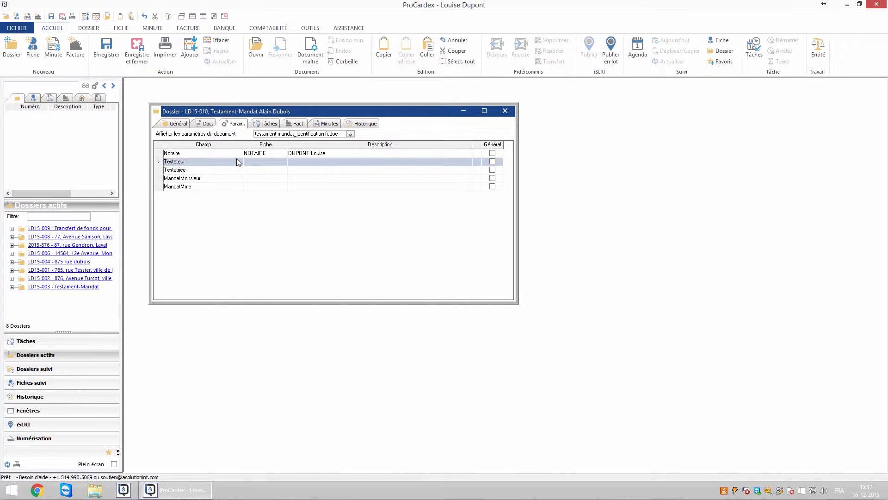
pyautogui.doubleClick(266, 164)
pyautogui.doubleClick(264, 163)
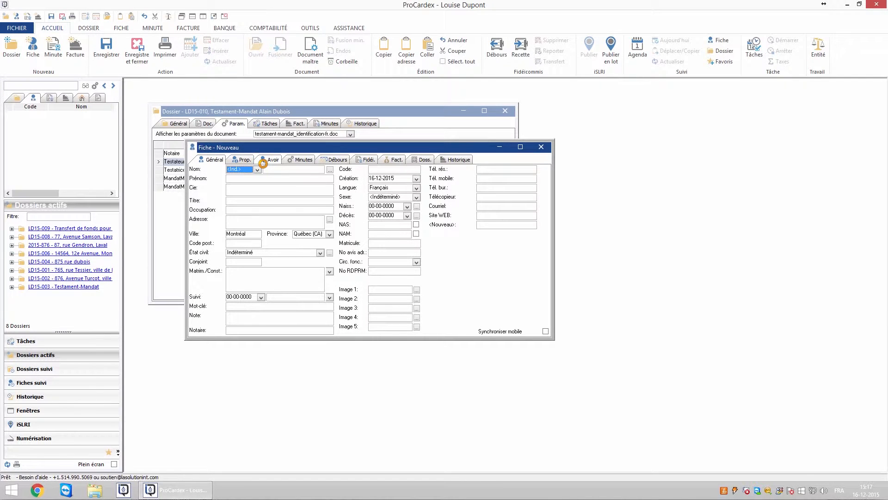
pyautogui.click(542, 147)
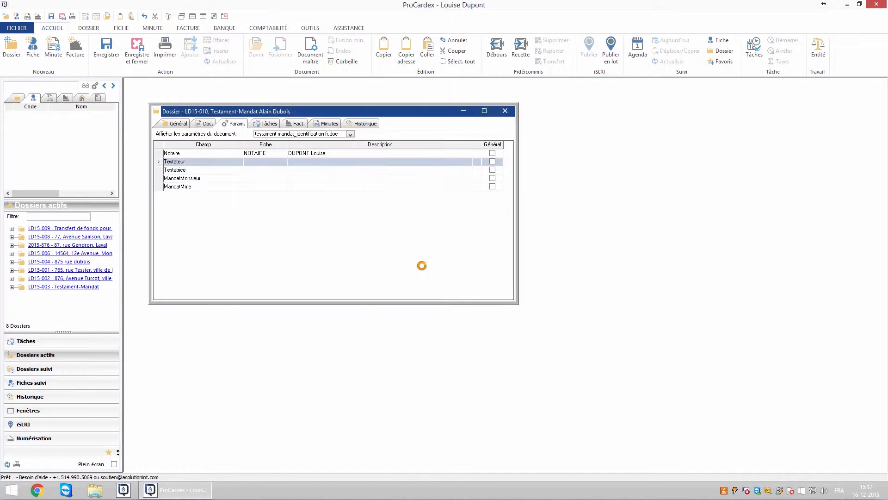
pyautogui.write('dubois')
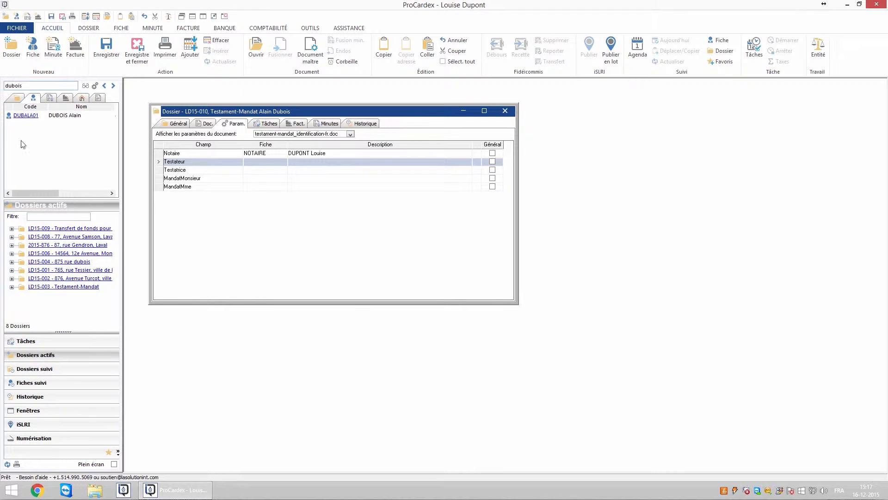
pyautogui.moveTo(33, 119); pyautogui.dragTo(259, 162)
pyautogui.moveTo(32, 119); pyautogui.dragTo(258, 180)
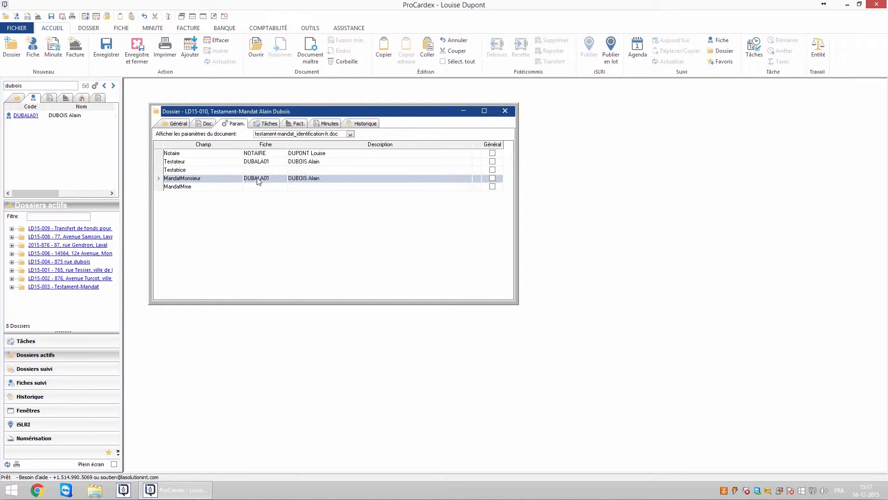
# Step: Delete the Testatrice and MandatMme parameter rows
pyautogui.click(201, 170)
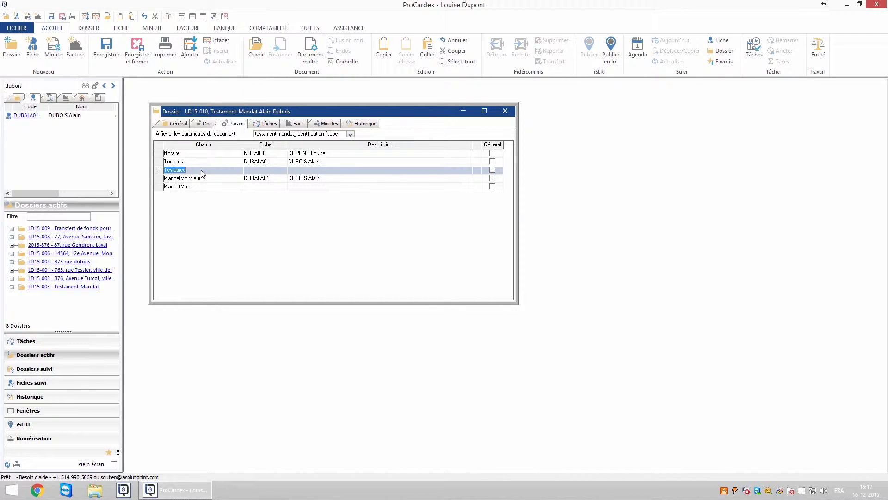
pyautogui.press('Delete')
pyautogui.click(206, 179)
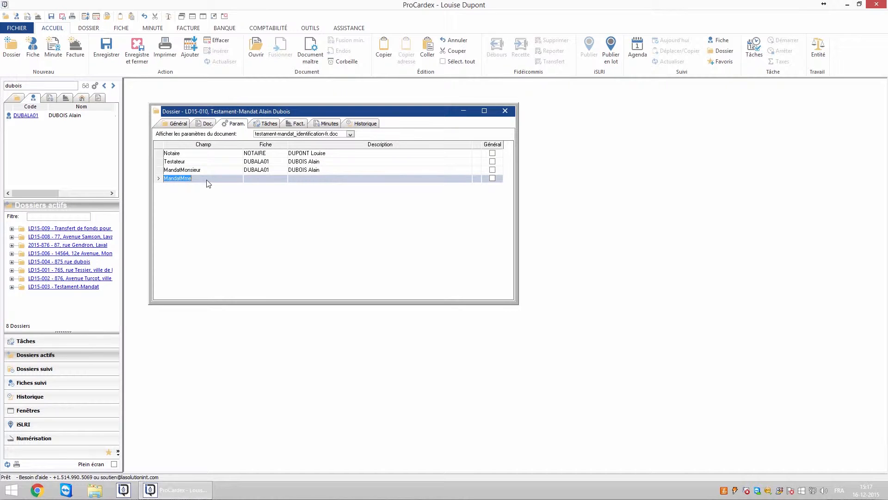
pyautogui.press('Delete')
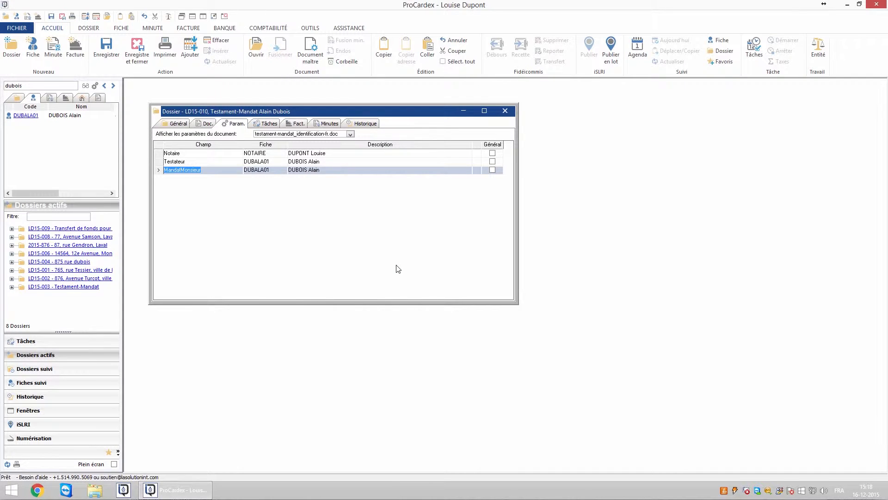
# Step: Set task 10 to Reçu, task 20 to Fermé, and task 30 to À signer due 29-12-2015
pyautogui.click(270, 124)
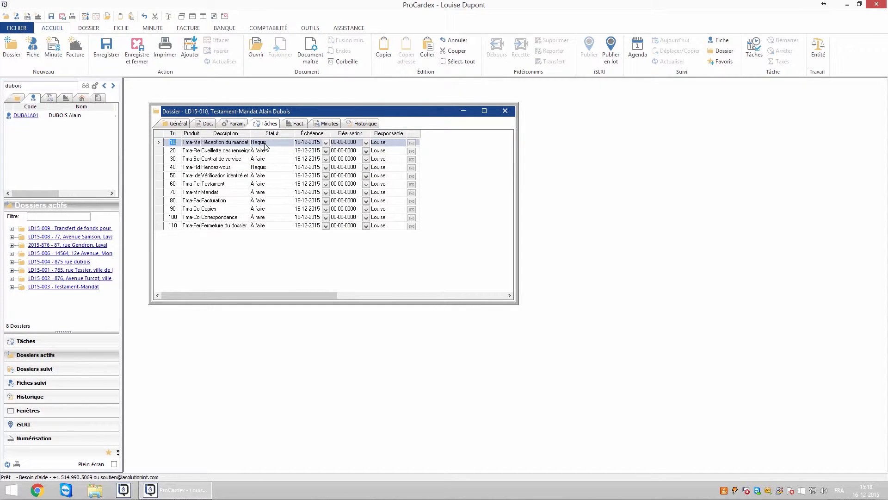
pyautogui.click(264, 144)
pyautogui.click(267, 165)
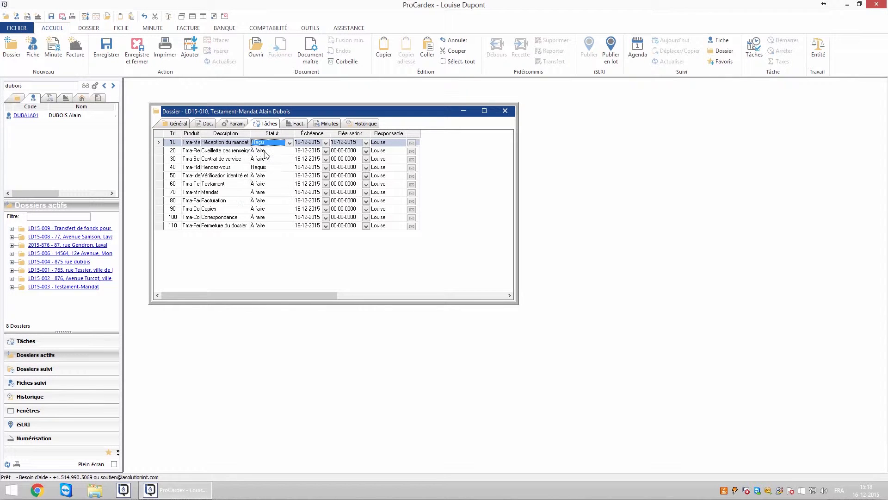
pyautogui.click(266, 152)
pyautogui.click(265, 172)
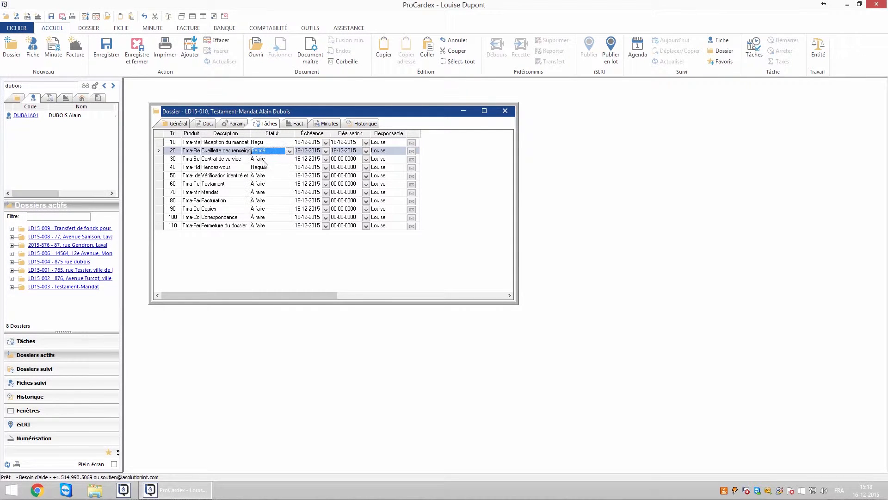
pyautogui.click(265, 160)
pyautogui.click(262, 180)
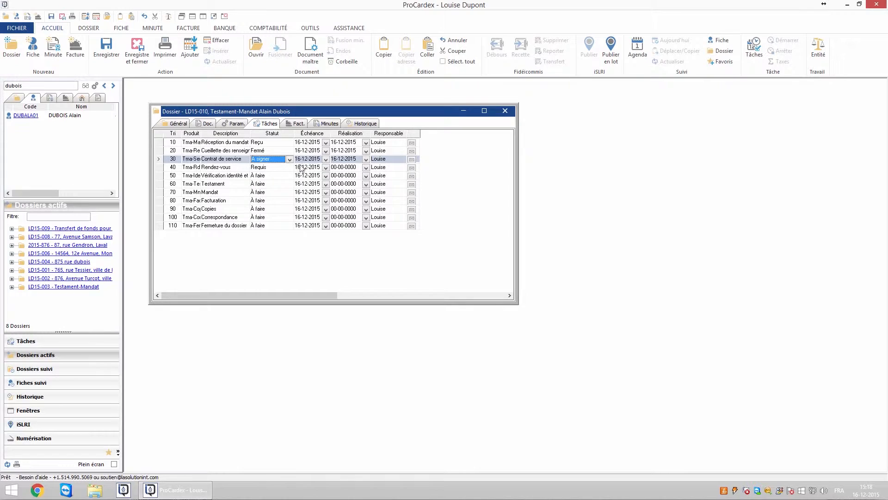
pyautogui.click(326, 160)
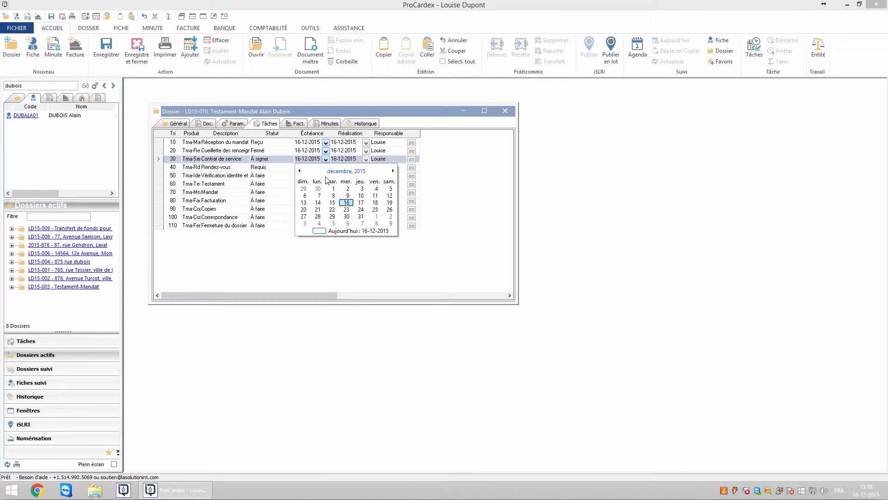
pyautogui.click(333, 219)
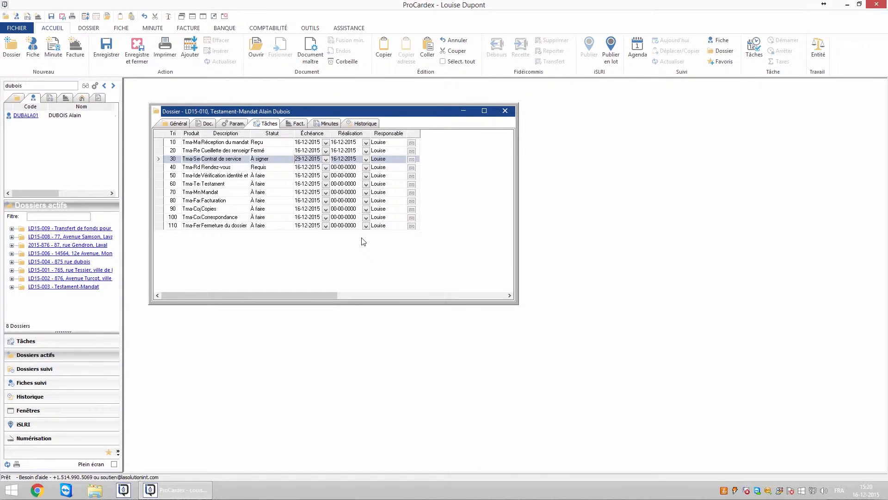
pyautogui.click(237, 125)
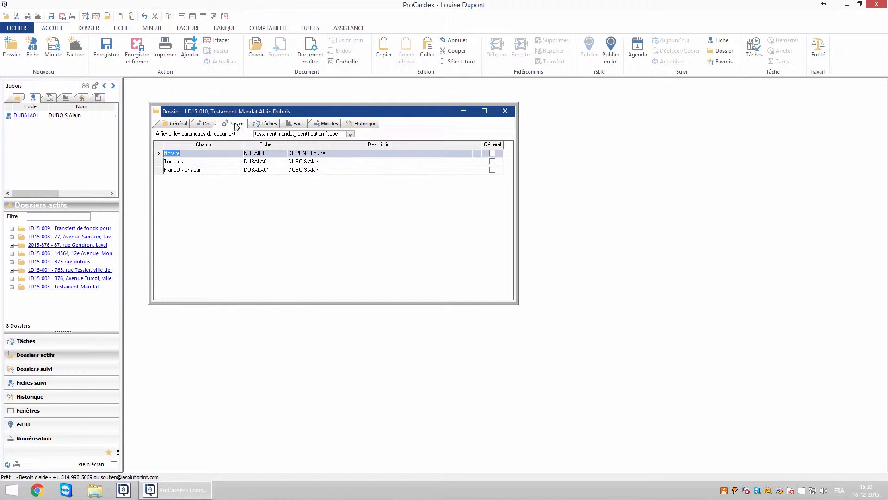
# Step: Set DistrictJudiciaire to Laval in mandat_monsieur-fr.doc's parameters
pyautogui.click(351, 134)
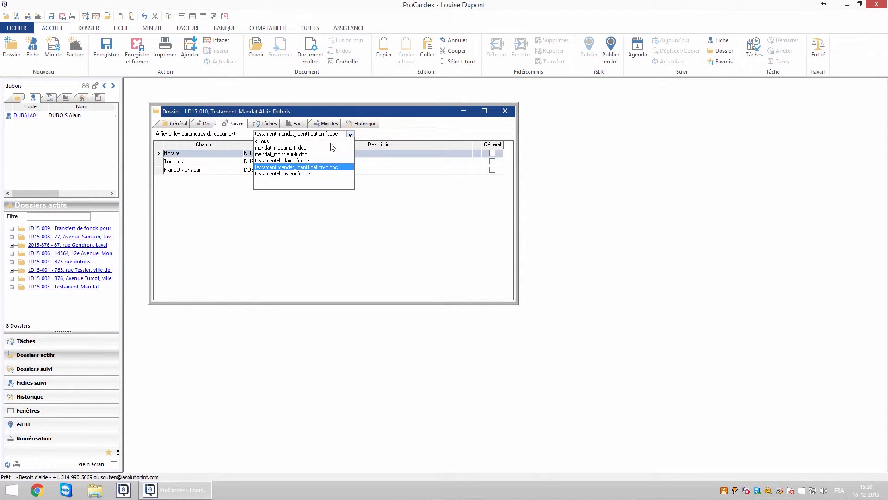
pyautogui.click(275, 155)
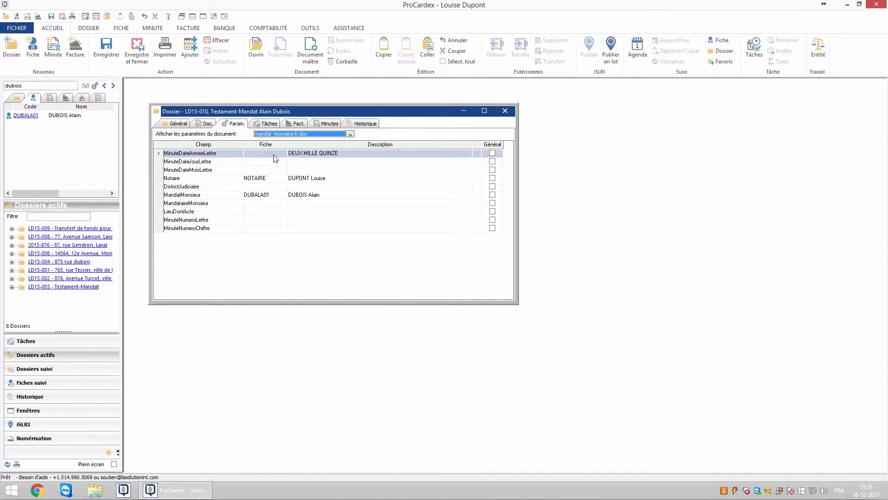
pyautogui.moveTo(299, 161); pyautogui.dragTo(299, 173)
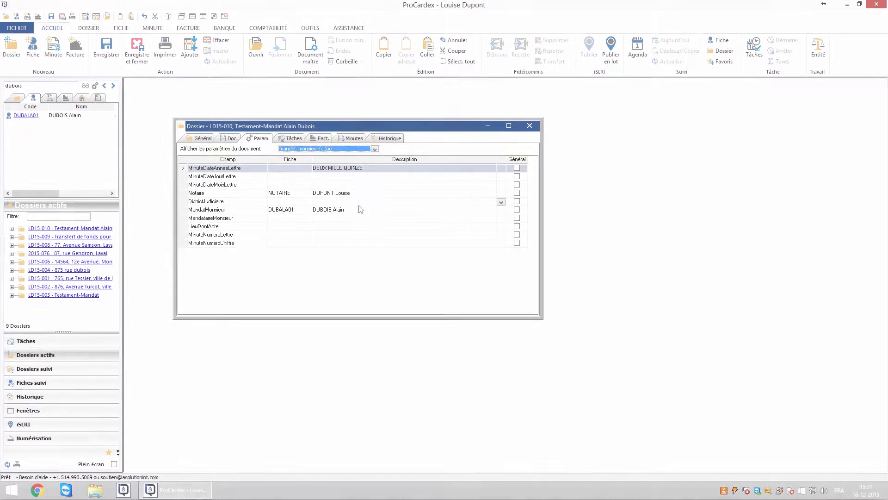
pyautogui.click(345, 202)
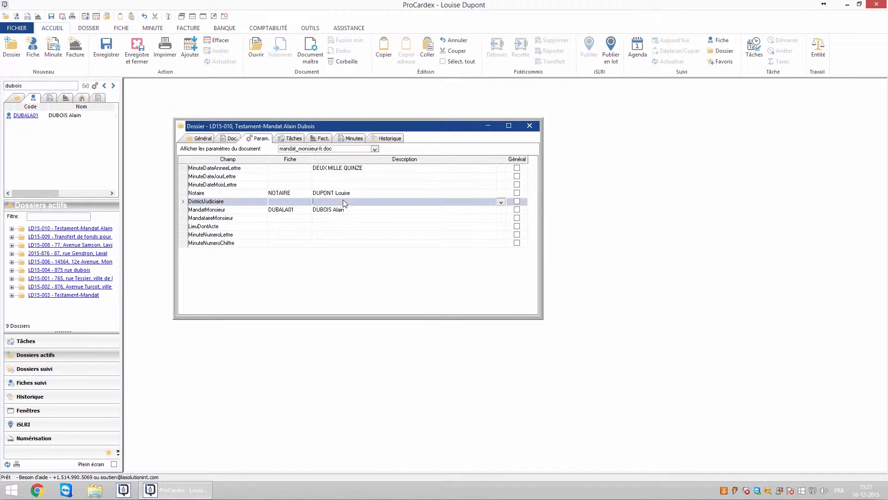
pyautogui.click(501, 202)
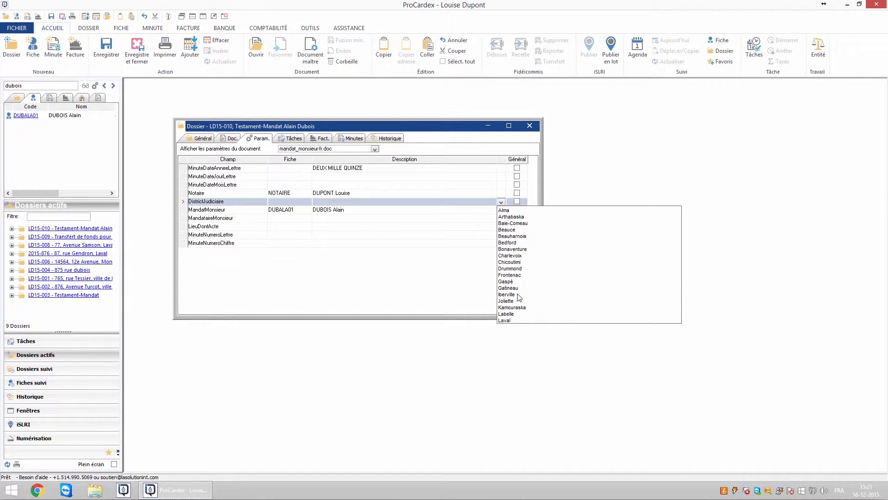
pyautogui.click(508, 320)
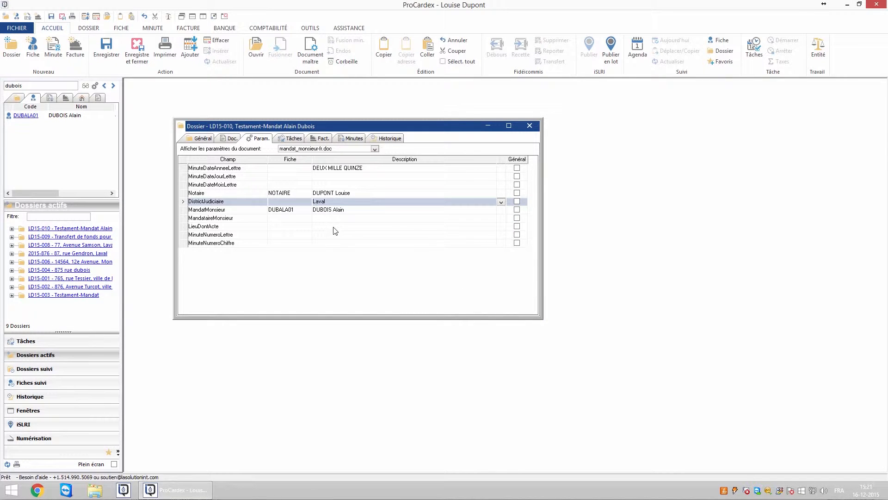
# Step: Search for the mandatary's contact fiche and assign it to MandataireMonsieur
pyautogui.click(289, 220)
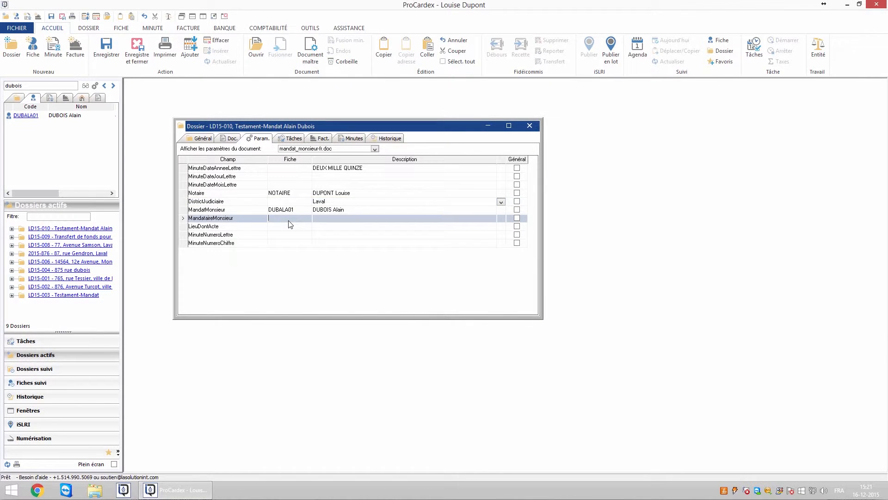
pyautogui.click(37, 85)
pyautogui.write('petry')
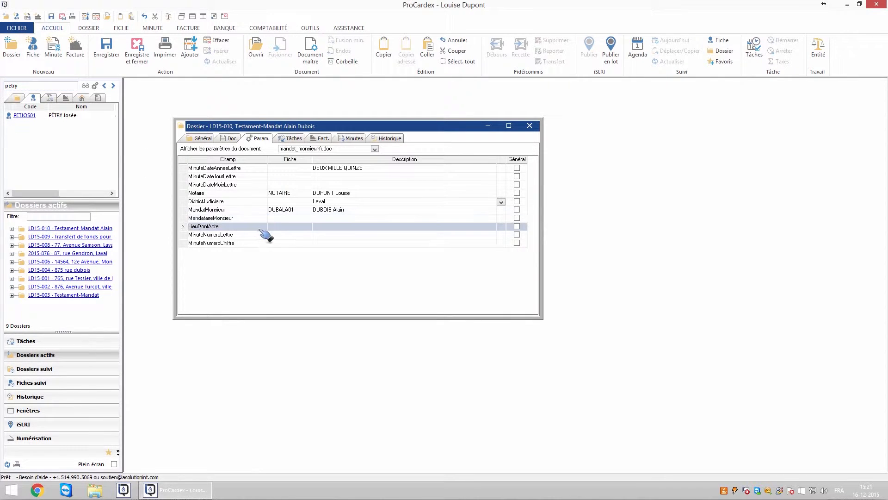
pyautogui.moveTo(287, 225); pyautogui.dragTo(283, 227)
pyautogui.click(330, 232)
pyautogui.click(320, 244)
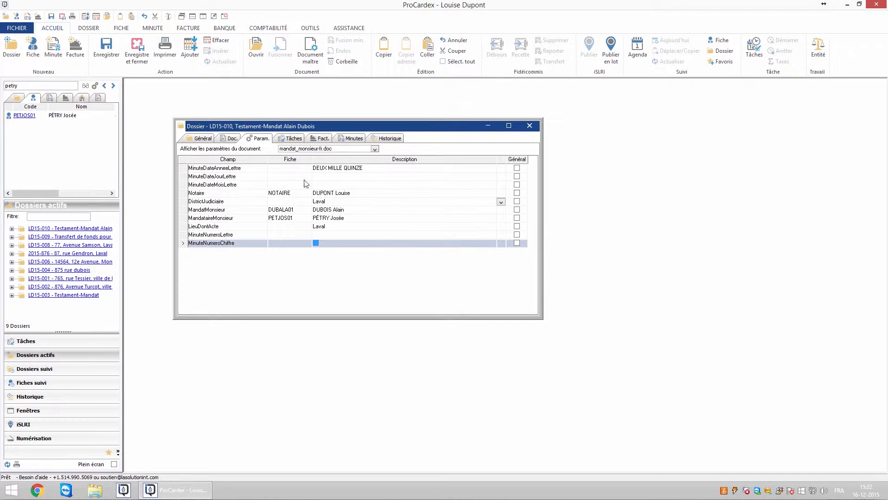
# Step: Enter notary code 'nota' in testamentMonsieur-fr.doc's Notaire fiche, then return to the document list
pyautogui.click(375, 149)
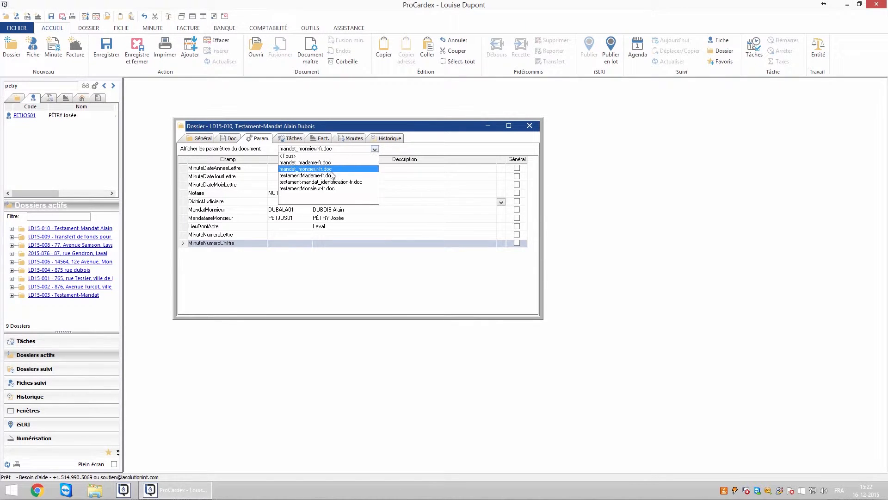
pyautogui.click(308, 188)
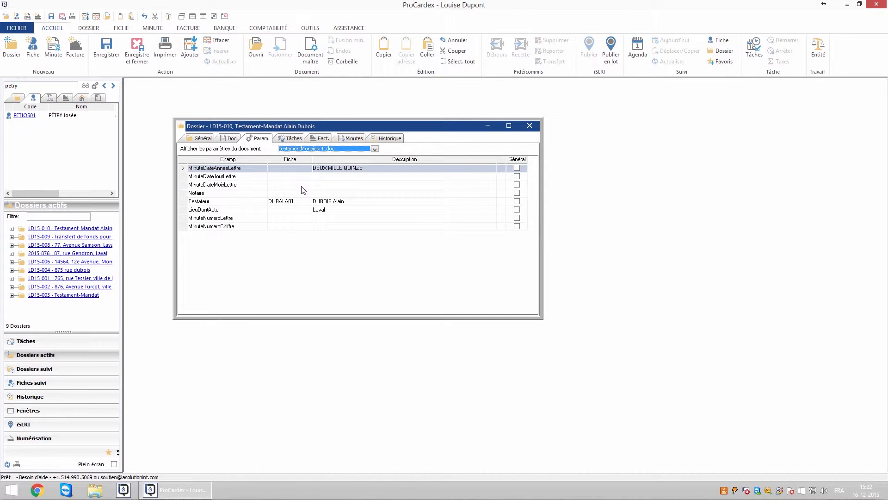
pyautogui.moveTo(324, 212); pyautogui.dragTo(287, 194)
pyautogui.write('notaire')
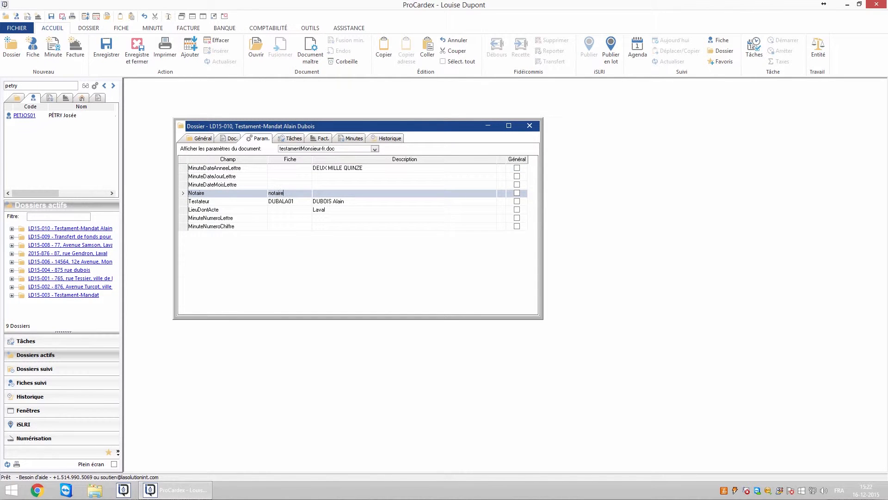
pyautogui.press('Return')
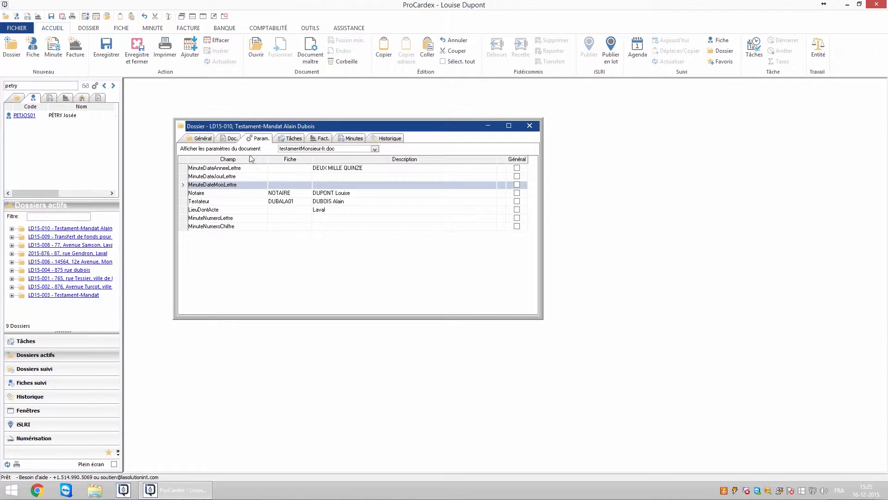
pyautogui.click(229, 140)
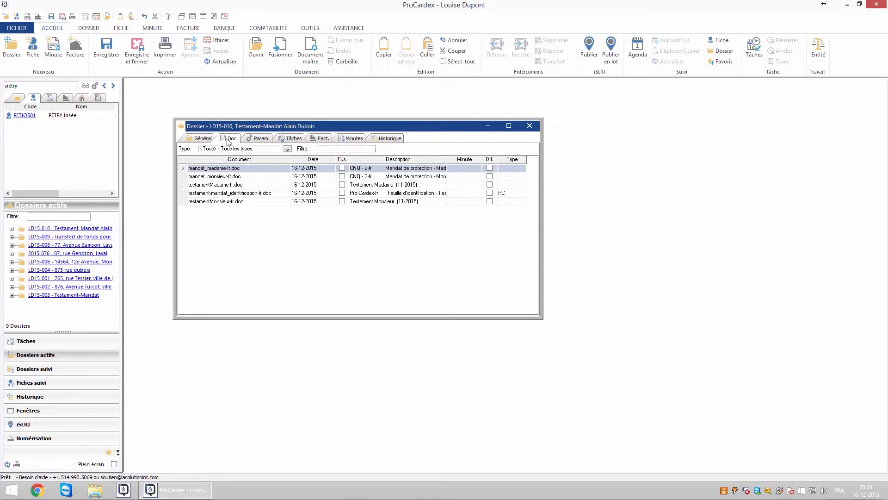
# Step: Delete mandat_madame-fr.doc and testamentMadame-fr.doc from the dossier, confirming each deletion
pyautogui.click(247, 170)
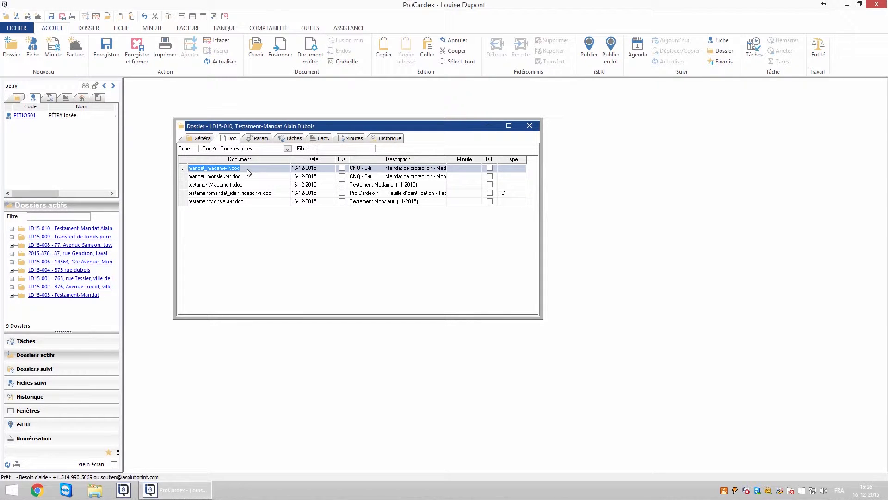
pyautogui.press('Delete')
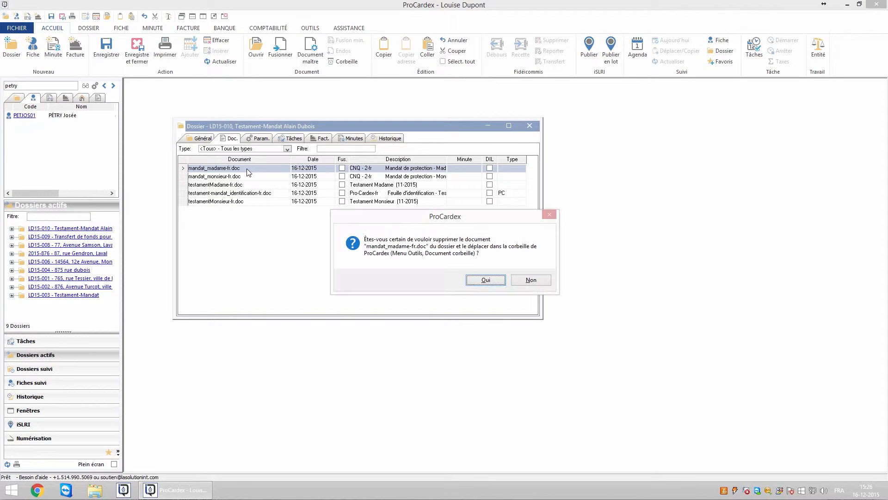
pyautogui.click(480, 280)
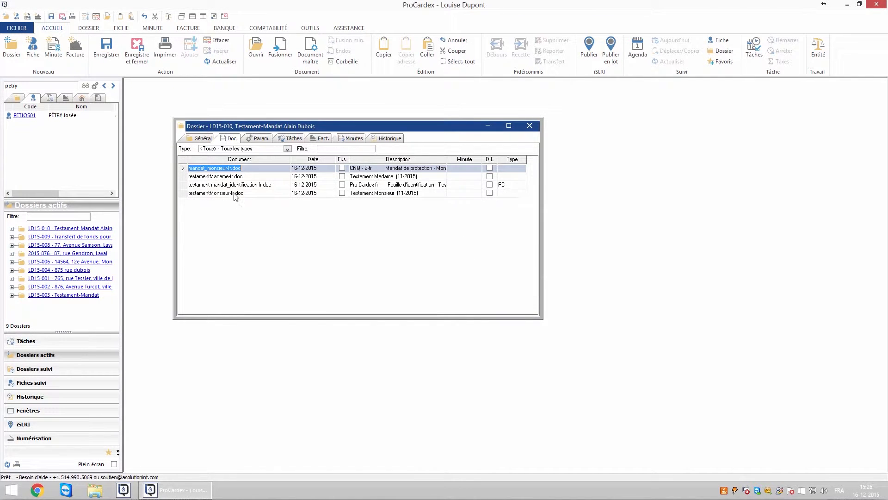
pyautogui.click(228, 178)
pyautogui.press('Delete')
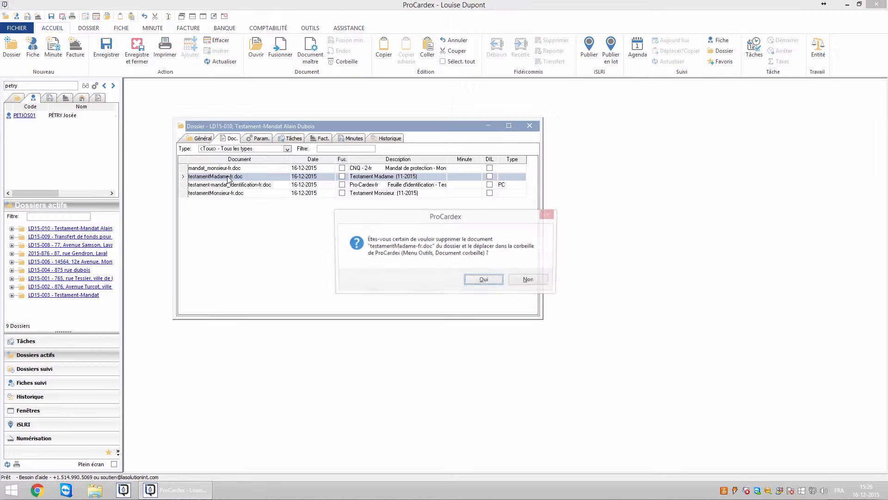
pyautogui.click(489, 282)
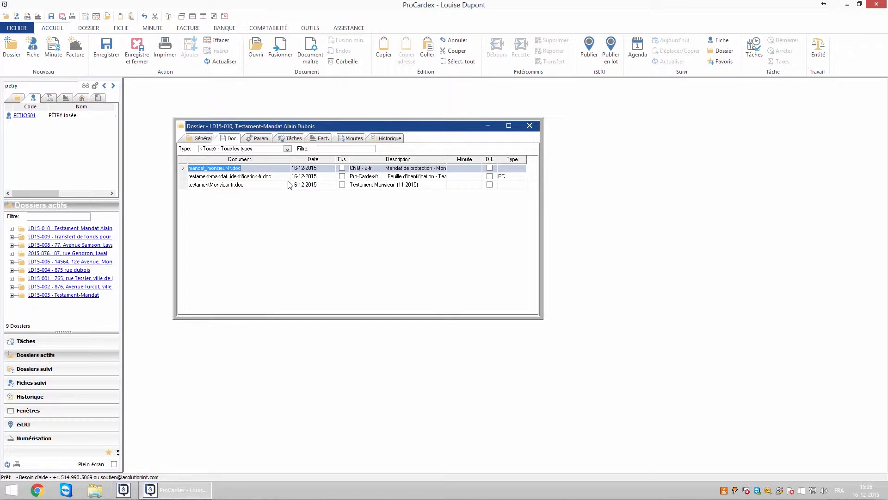
pyautogui.click(86, 29)
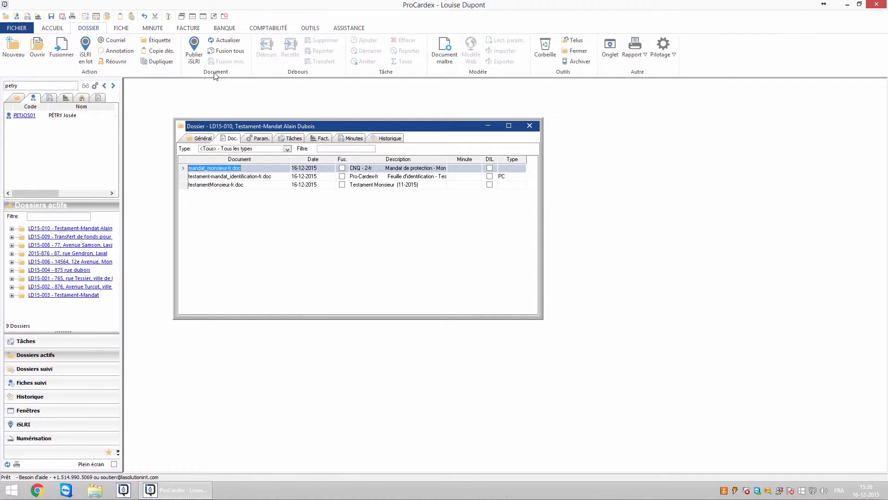
# Step: Merge all three documents with Fusion tous, then select the identification document
pyautogui.click(229, 55)
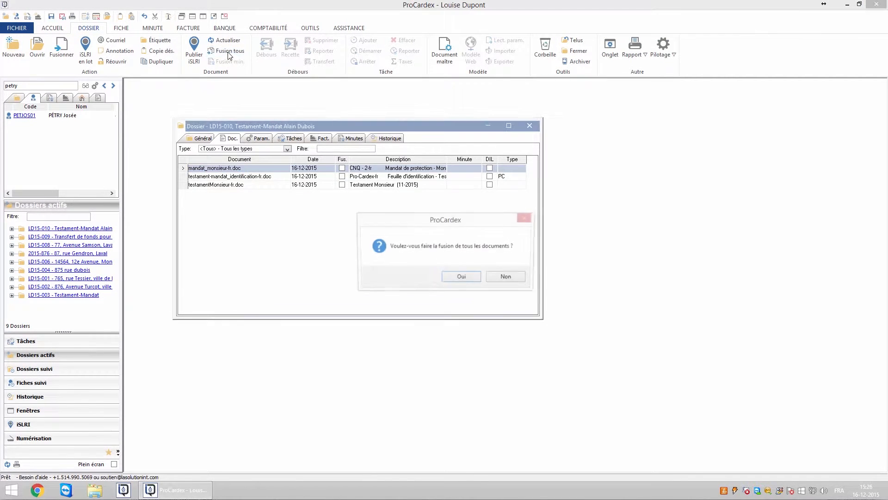
pyautogui.click(456, 275)
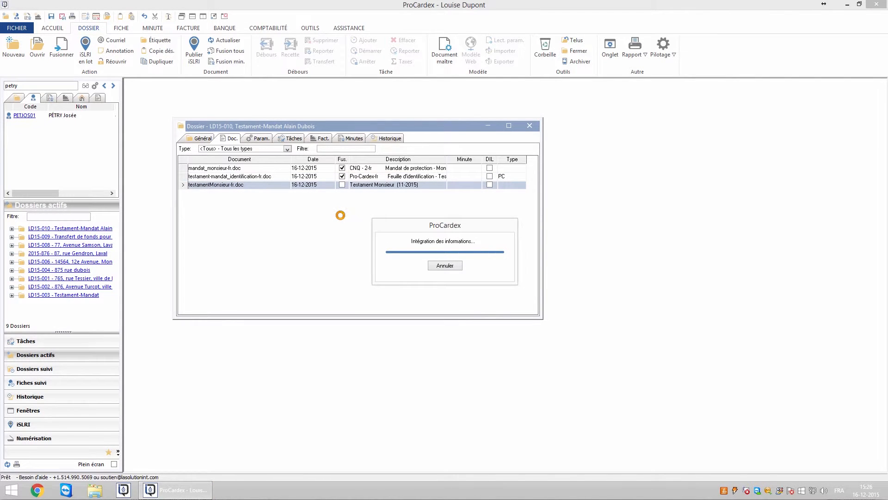
pyautogui.click(275, 178)
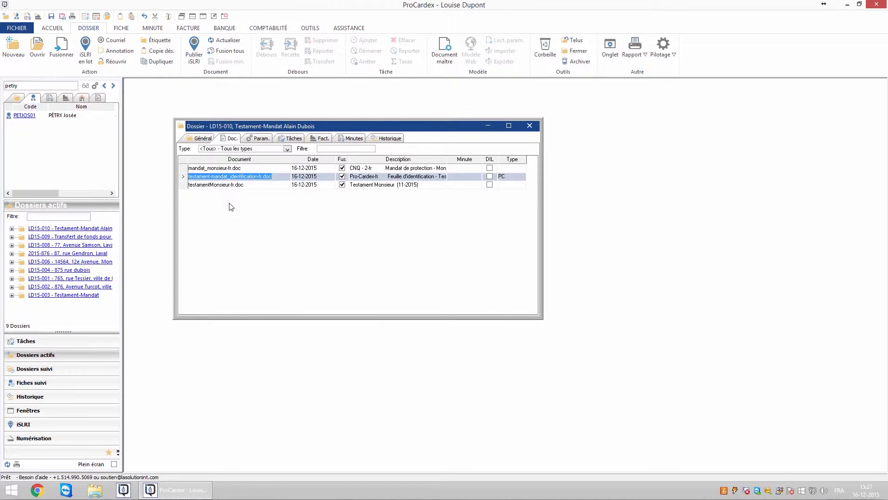
# Step: Set the Testateur contact as the dossier's Fiche resp., then show the empty invoices list
pyautogui.click(201, 139)
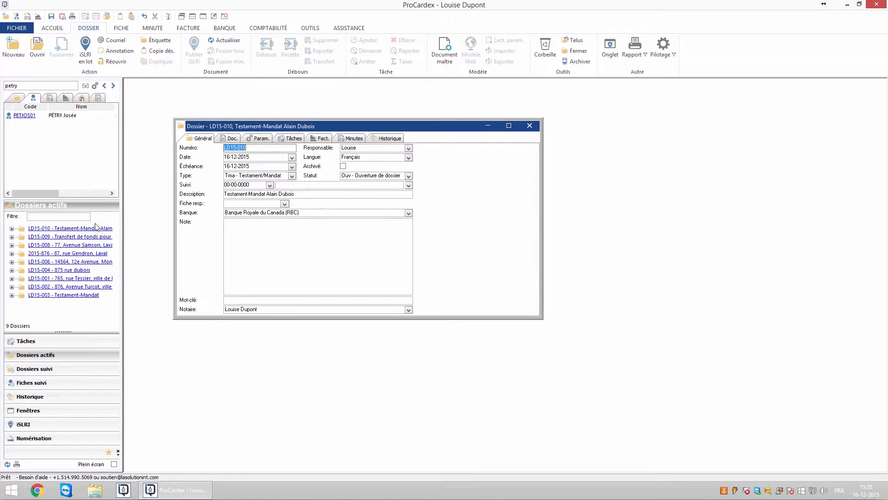
pyautogui.click(235, 204)
pyautogui.click(12, 229)
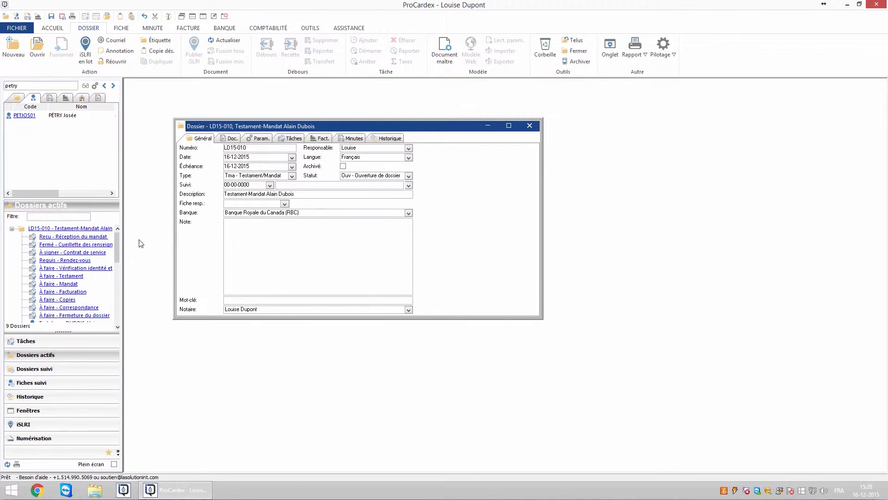
pyautogui.scroll(-4, 111, 273)
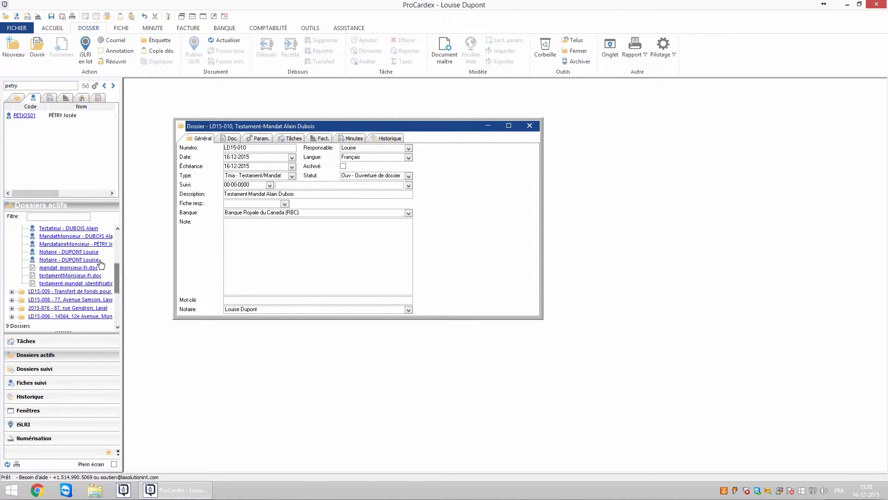
pyautogui.moveTo(95, 230); pyautogui.dragTo(237, 208)
pyautogui.click(320, 138)
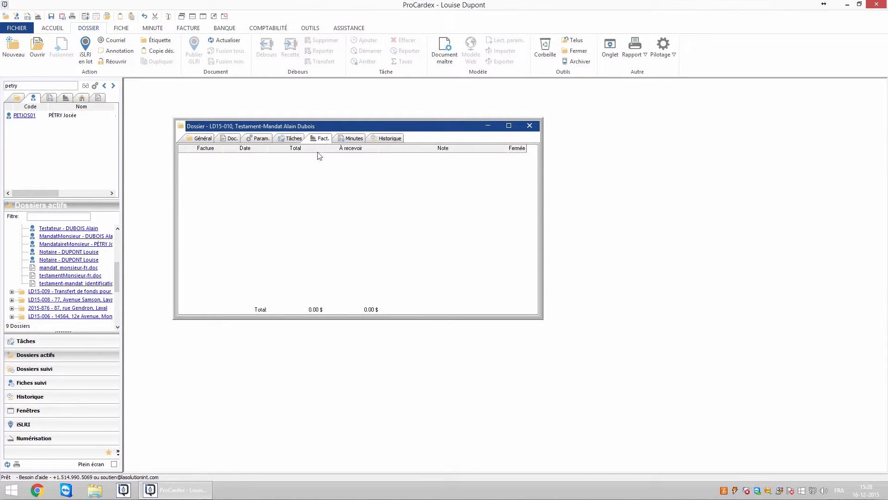
# Step: Add a new invoice to the dossier and open its line items
pyautogui.rightClick(279, 226)
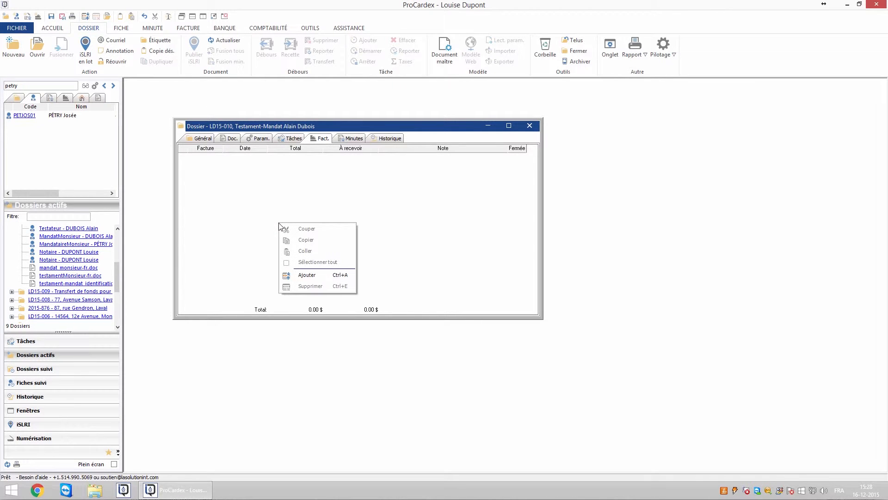
pyautogui.click(299, 275)
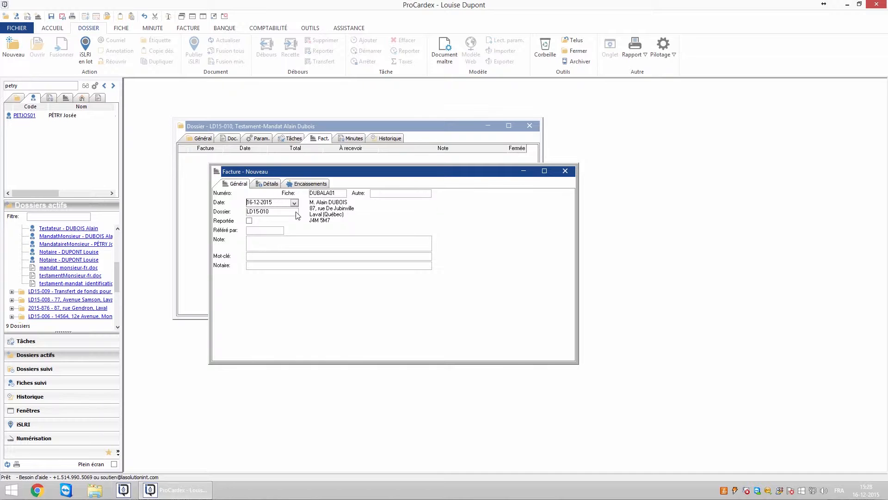
pyautogui.click(270, 184)
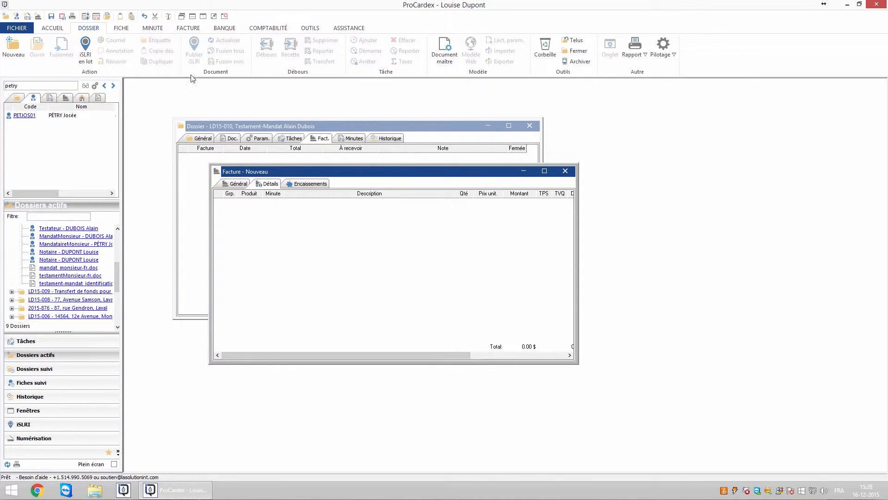
# Step: Apply the Tma Testament et Mandat de protection-fr macro and generate invoice LD15-6 from facture_forfait-fr.doc
pyautogui.click(187, 28)
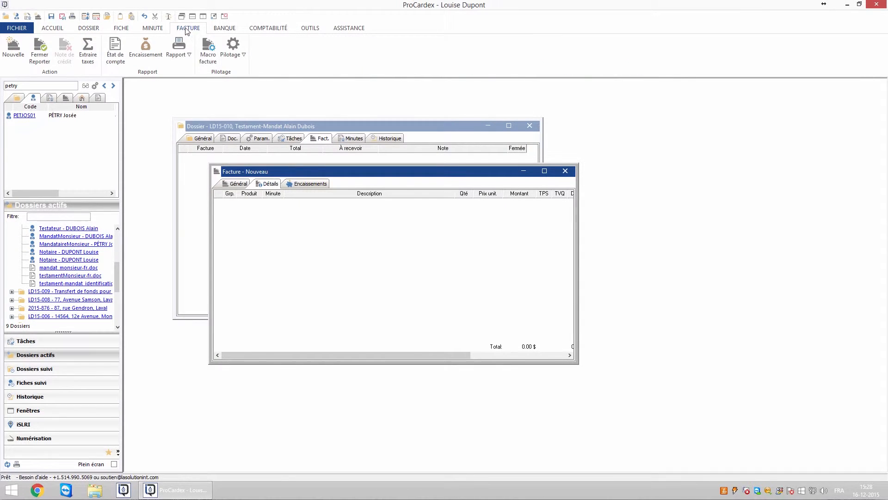
pyautogui.click(208, 56)
pyautogui.moveTo(284, 185); pyautogui.dragTo(593, 227)
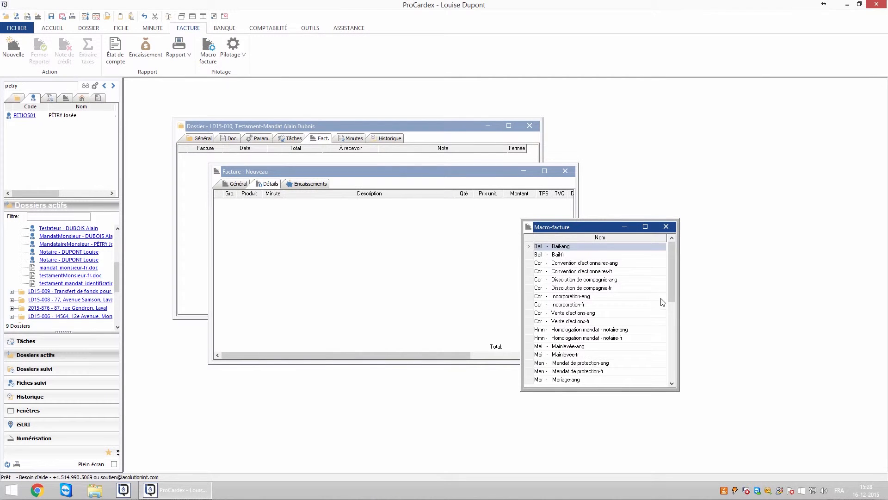
pyautogui.moveTo(672, 298); pyautogui.dragTo(672, 356)
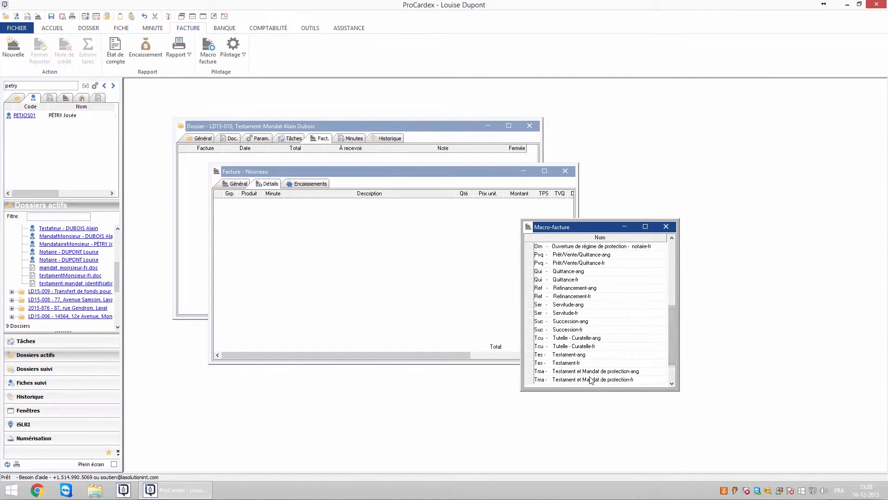
pyautogui.moveTo(616, 381); pyautogui.dragTo(272, 269)
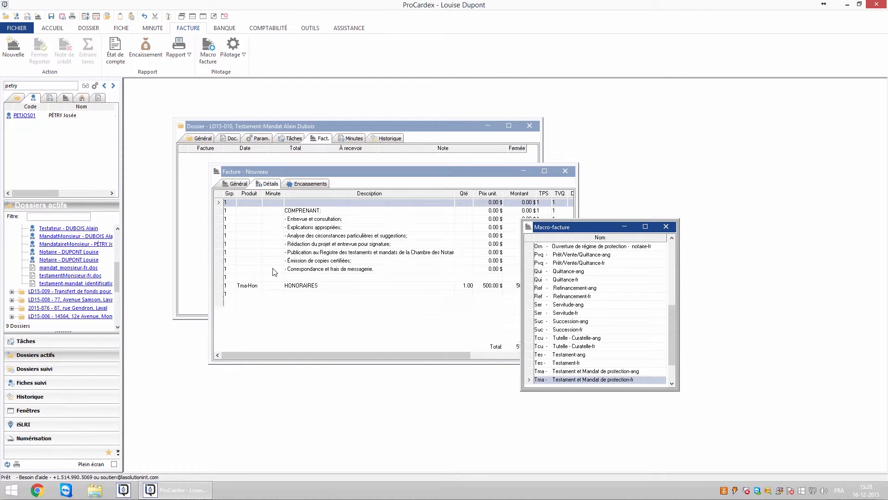
pyautogui.click(666, 227)
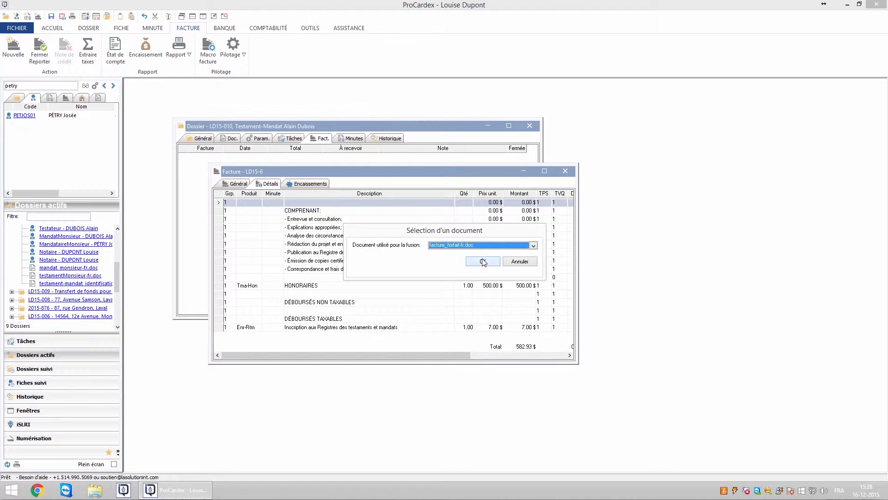
pyautogui.click(482, 262)
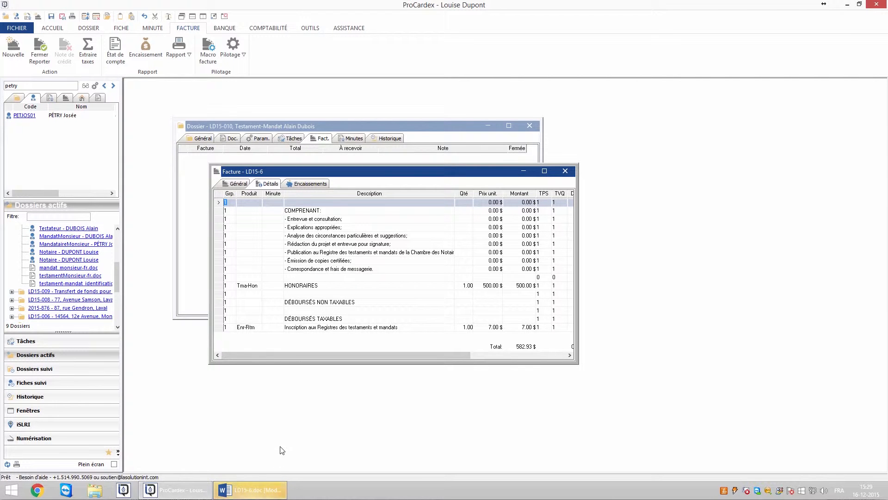
# Step: Review LD15-6.doc in Word (500.00 $ fees, 7.00 $ registration, 582.93 $ balance), then close it
pyautogui.click(261, 490)
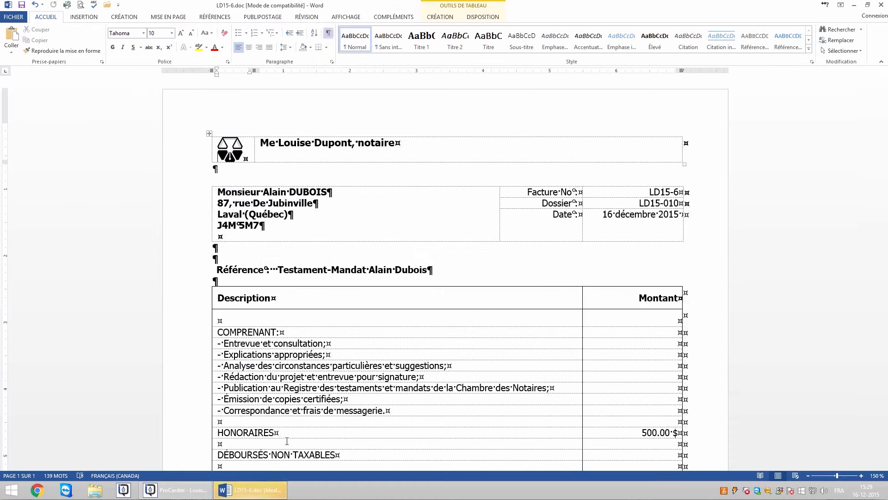
pyautogui.moveTo(885, 245); pyautogui.dragTo(876, 283)
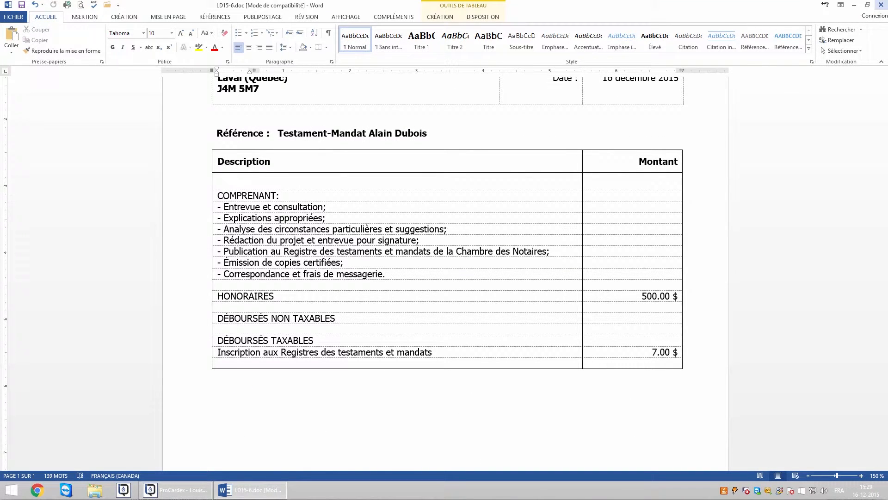
pyautogui.click(882, 6)
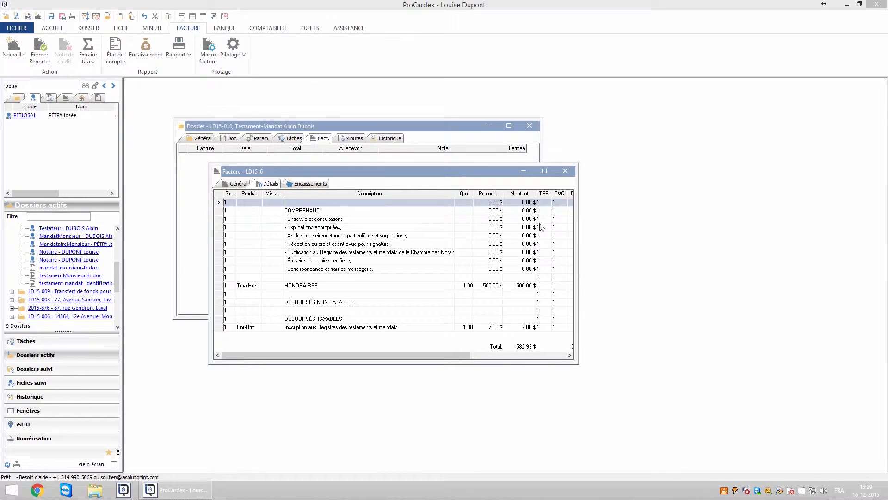
# Step: Close invoice LD15-6 and return to dossier LD15-010's Doc. list
pyautogui.click(451, 227)
pyautogui.press('Escape')
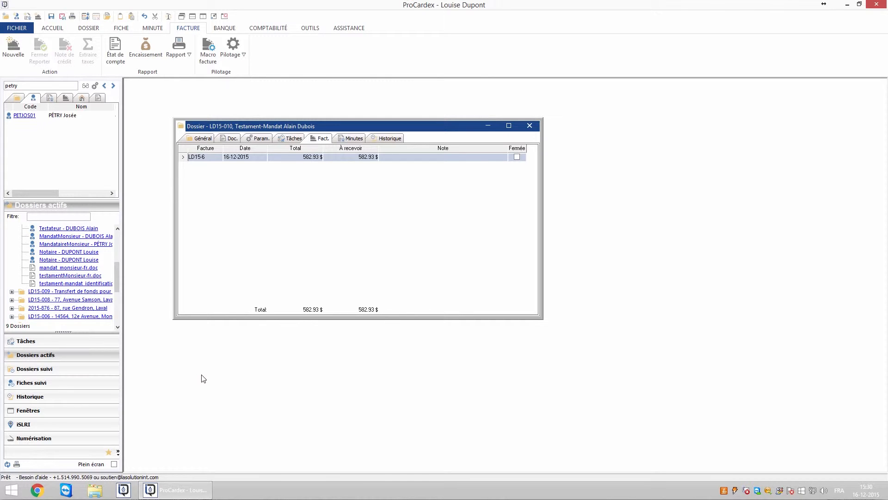
pyautogui.click(230, 137)
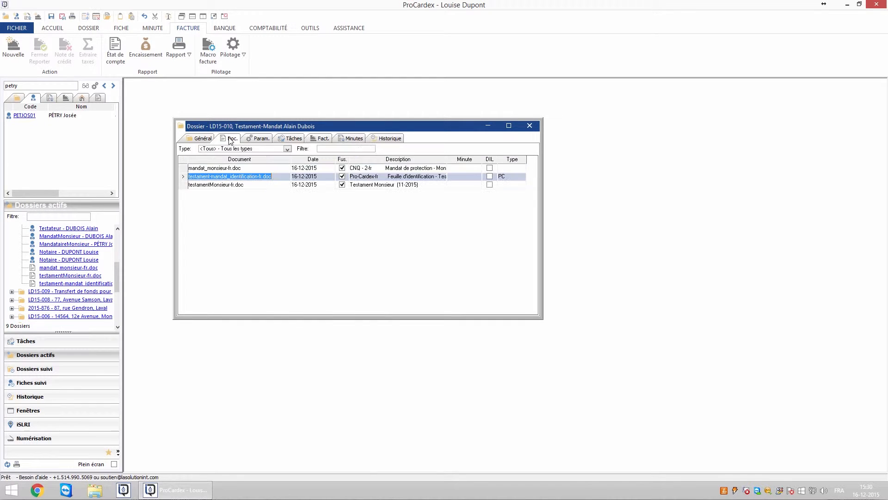
# Step: Give mandat_monsieur-fr.doc minute 371 after checking its parties, then select testamentMonsieur-fr.doc for minute 372
pyautogui.click(238, 168)
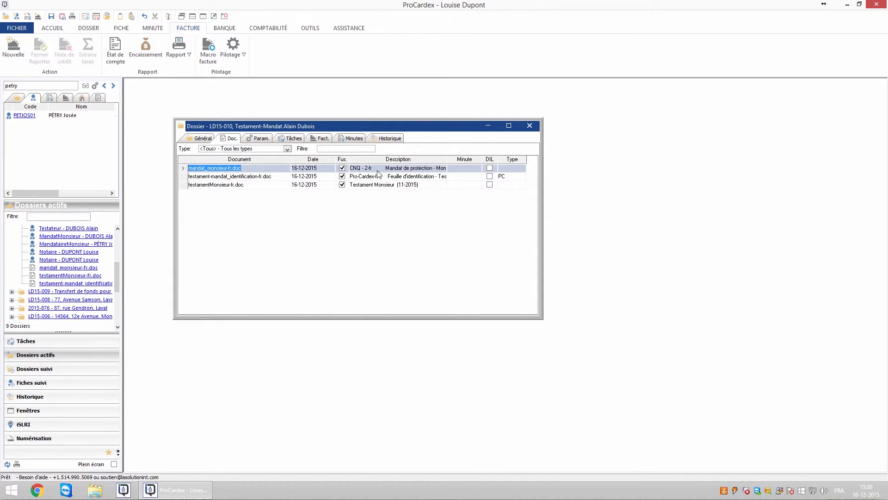
pyautogui.doubleClick(464, 169)
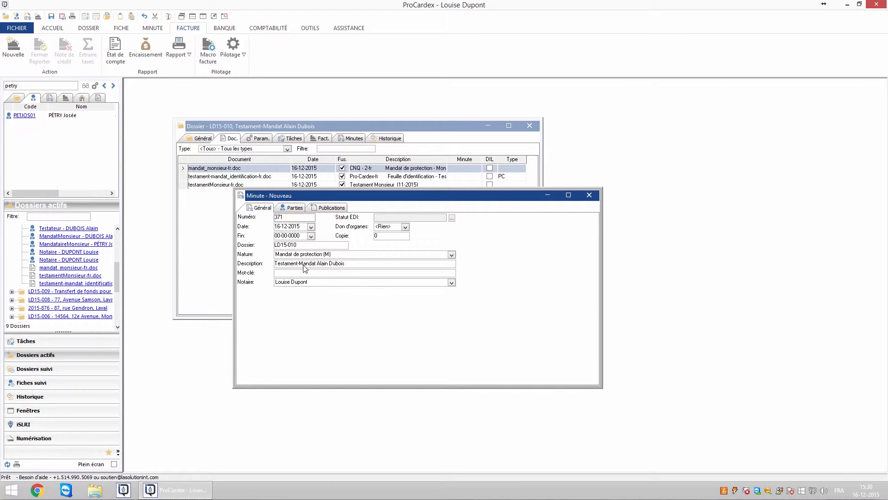
pyautogui.click(295, 208)
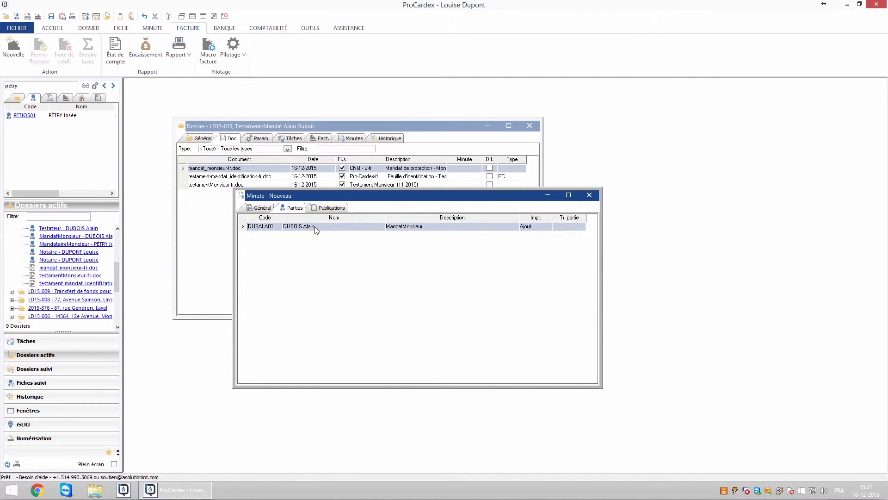
pyautogui.press('Escape')
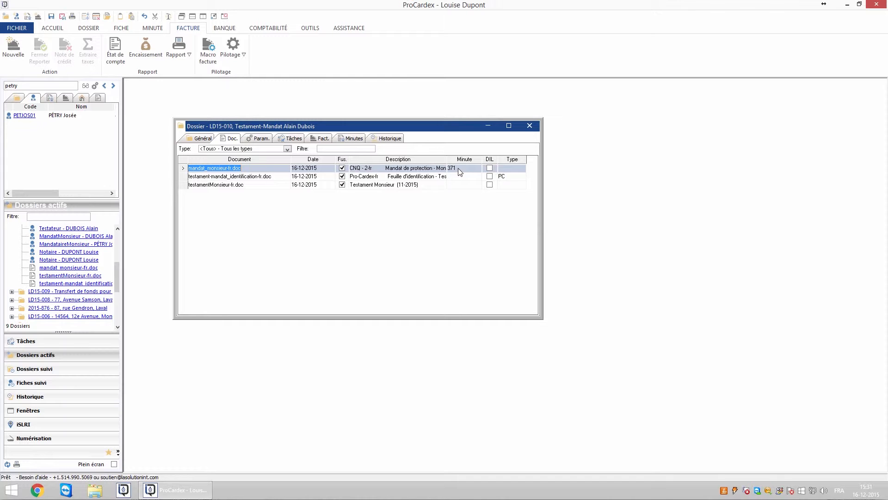
pyautogui.click(459, 185)
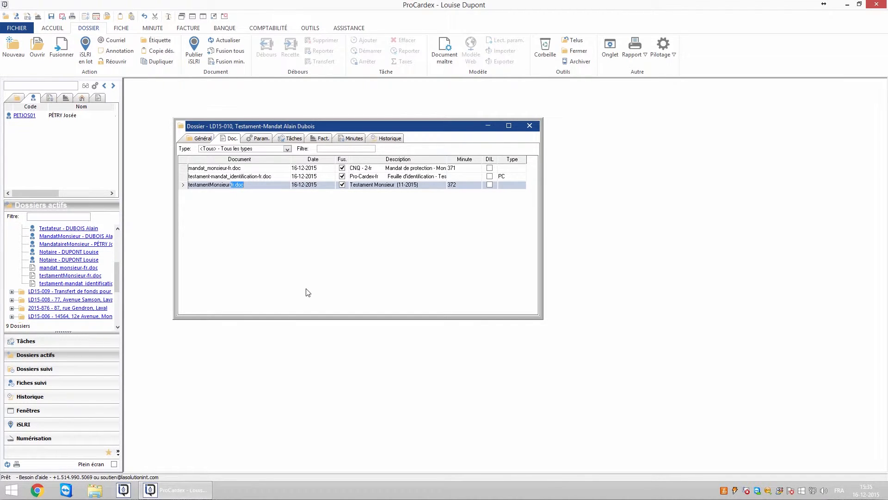
# Step: Merge the minute details into mandat_monsieur-fr.doc with Fusion min
pyautogui.click(249, 169)
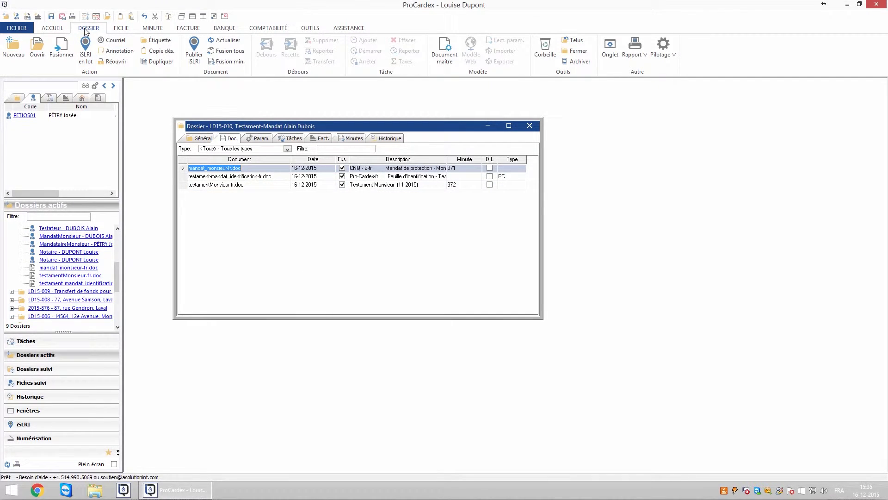
pyautogui.click(223, 62)
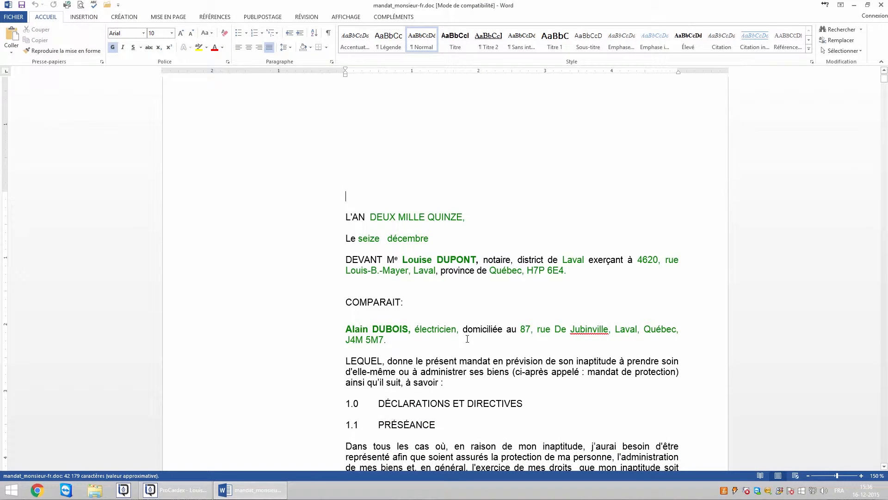
# Step: Confirm minute 371 near the end of the merged mandate document, then close Word
pyautogui.hotkey('ctrl', 'End')
pyautogui.press('pageup')
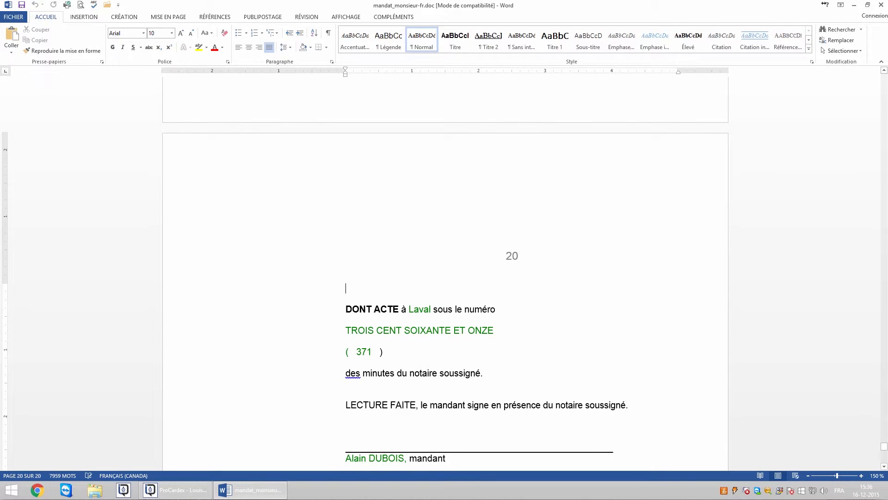
pyautogui.click(881, 8)
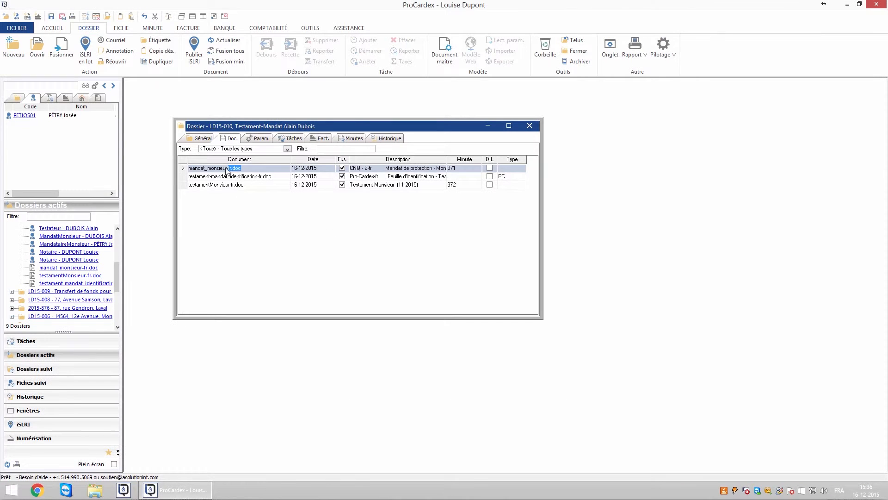
# Step: Merge testamentMonsieur-fr.doc and check minute 372 near its end
pyautogui.click(230, 185)
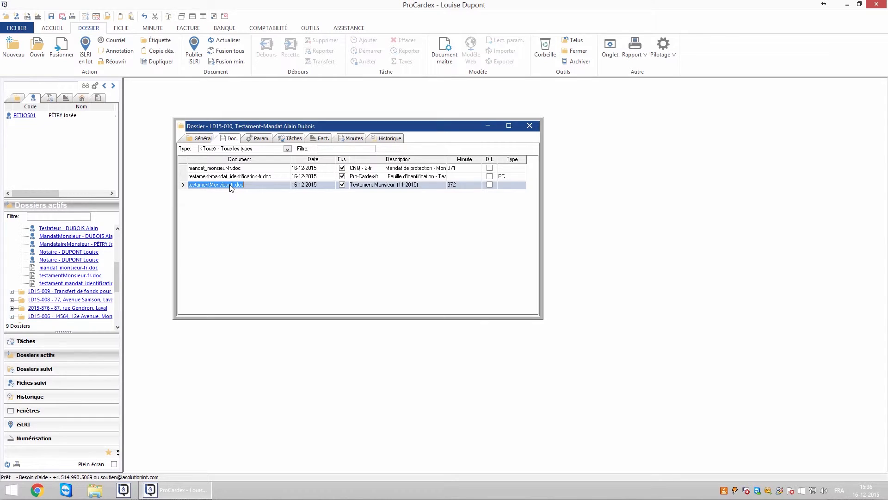
pyautogui.click(238, 62)
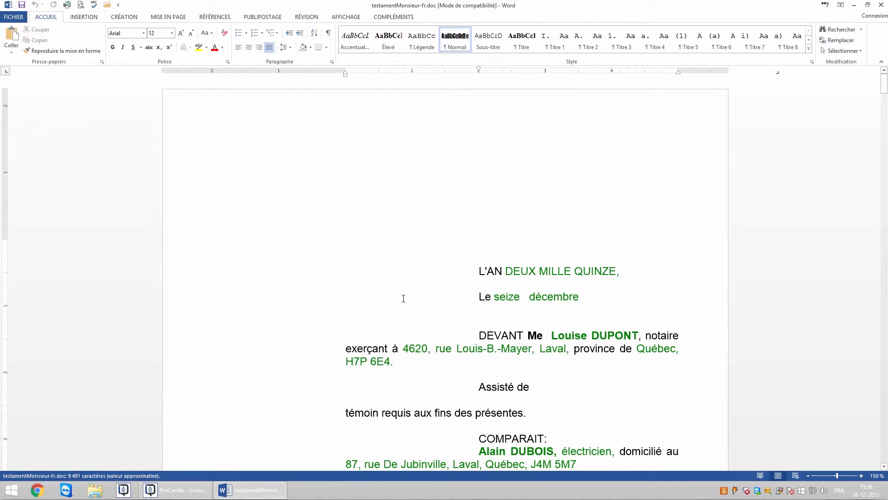
pyautogui.hotkey('ctrl', 'End')
pyautogui.scroll(6, 404, 299)
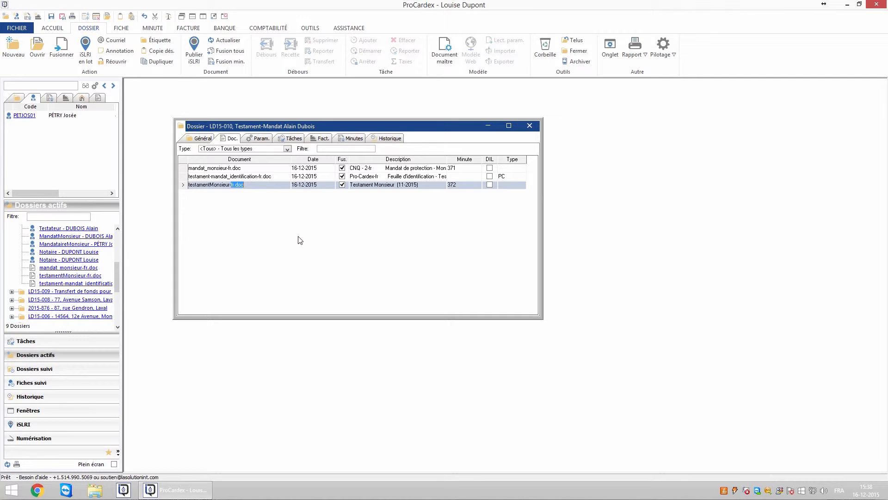
pyautogui.click(260, 138)
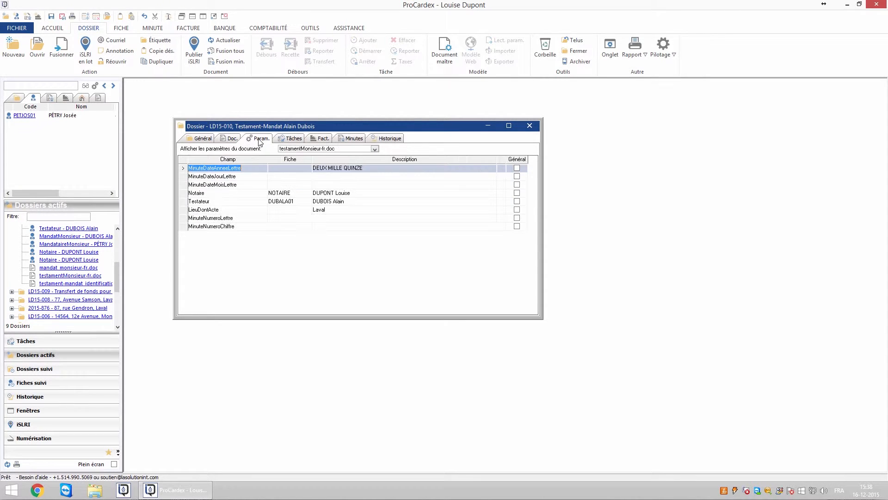
pyautogui.doubleClick(289, 205)
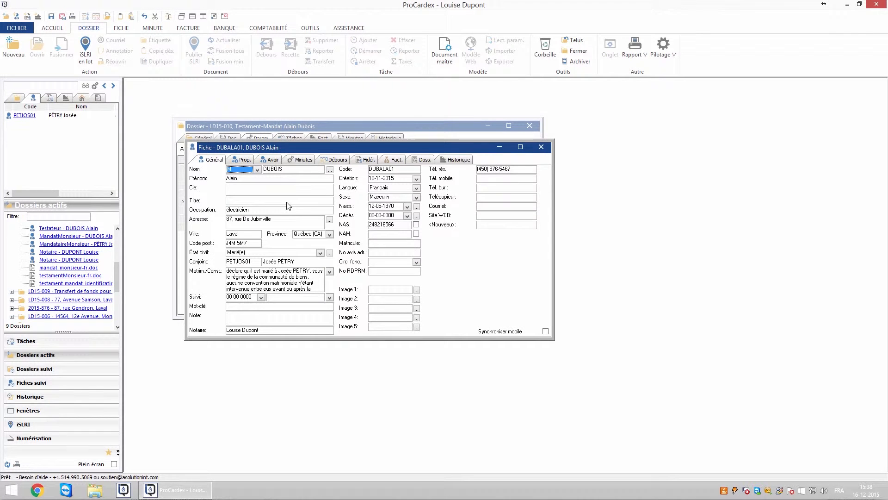
pyautogui.click(265, 224)
pyautogui.press('Tab')
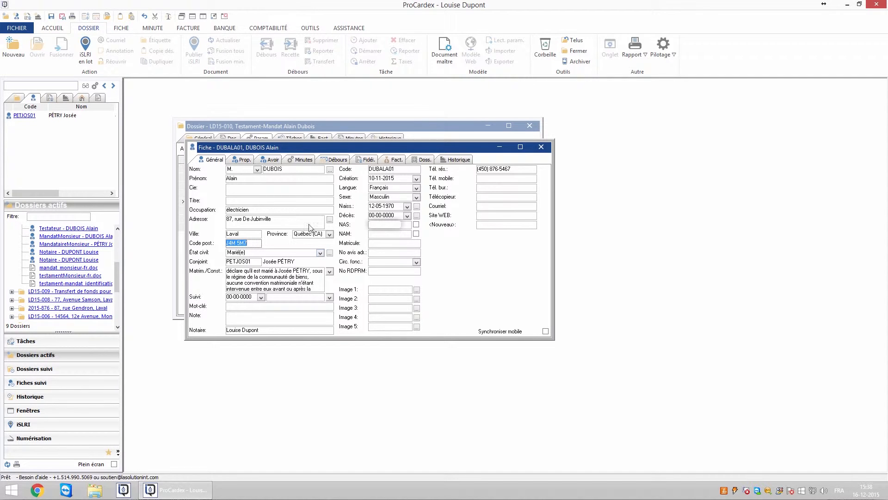
pyautogui.click(380, 235)
pyautogui.click(417, 224)
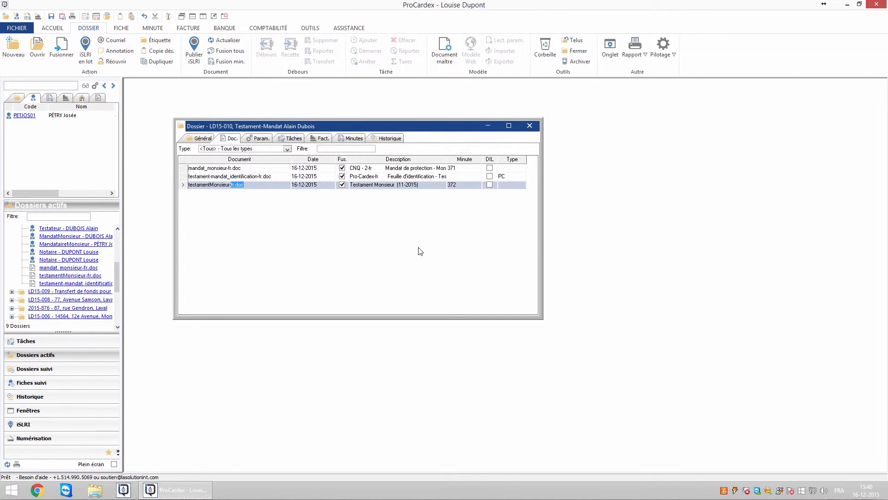
pyautogui.click(455, 167)
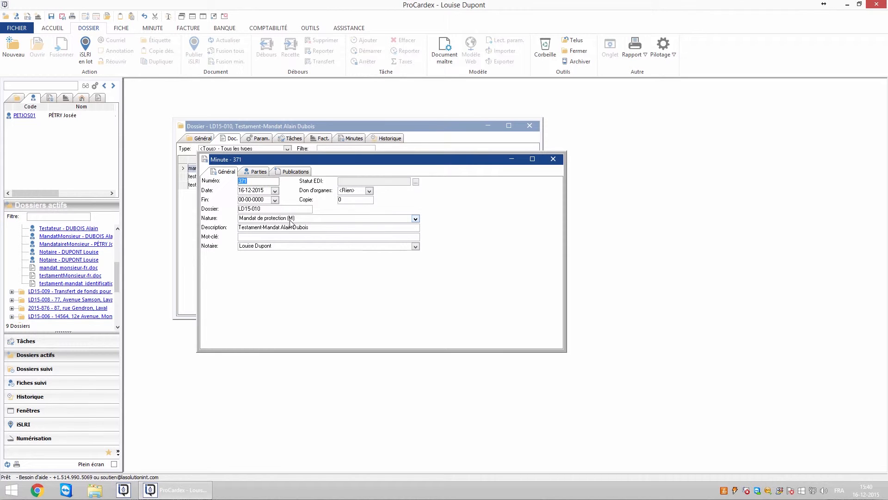
pyautogui.click(370, 191)
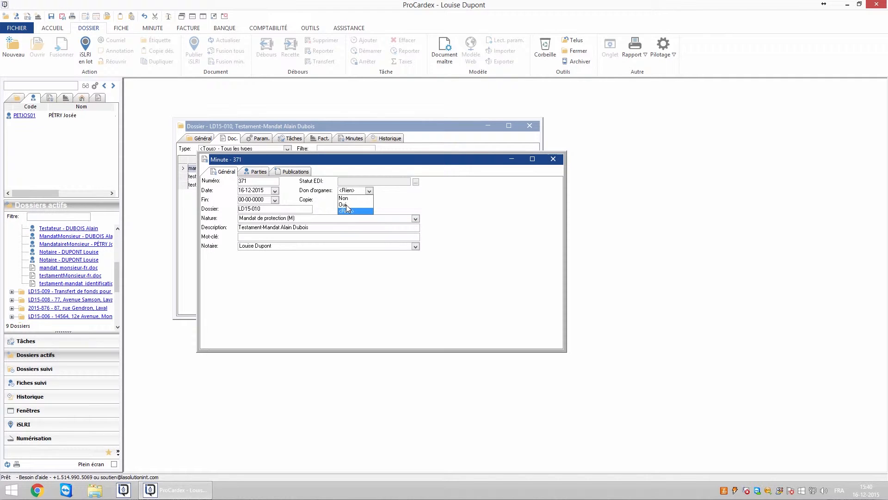
pyautogui.click(397, 205)
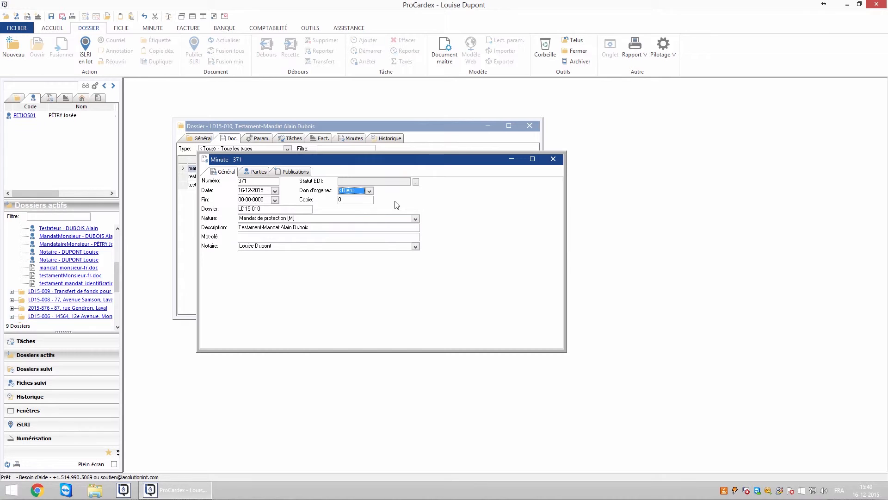
pyautogui.click(256, 171)
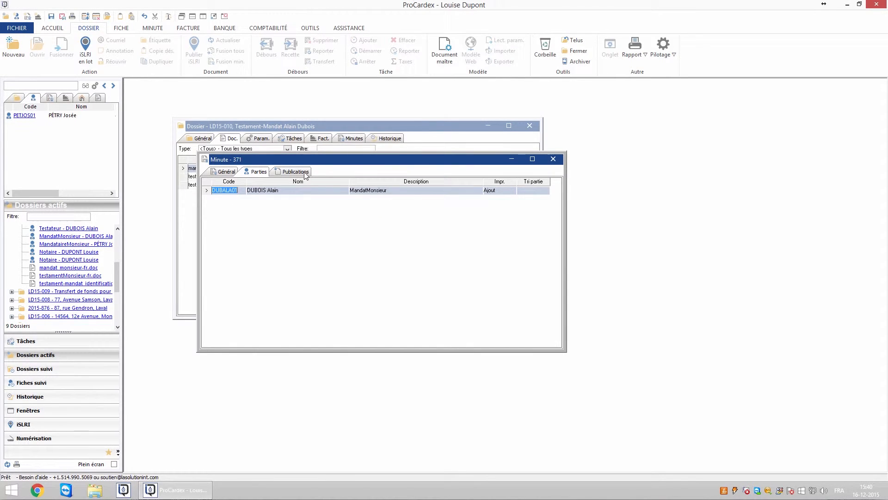
pyautogui.click(496, 191)
pyautogui.click(492, 208)
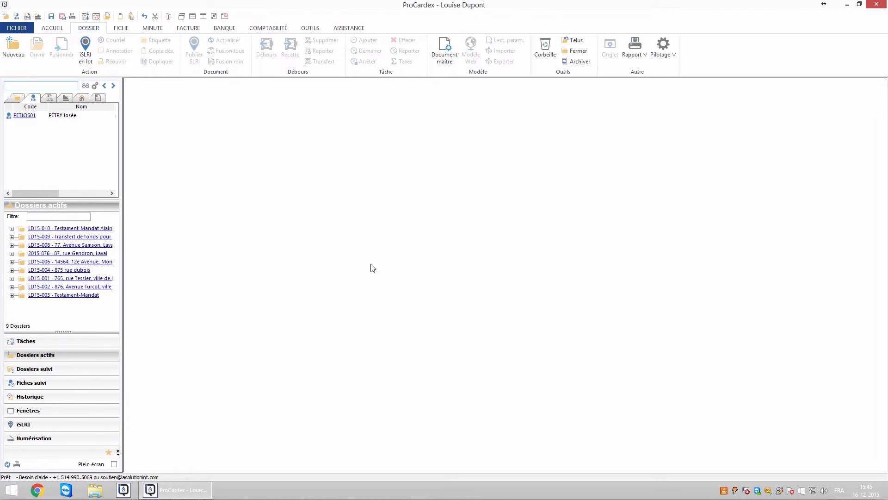
# Step: Generate the Testament register report for Décembre 16 au 31, view it maximized, then close it
pyautogui.click(154, 30)
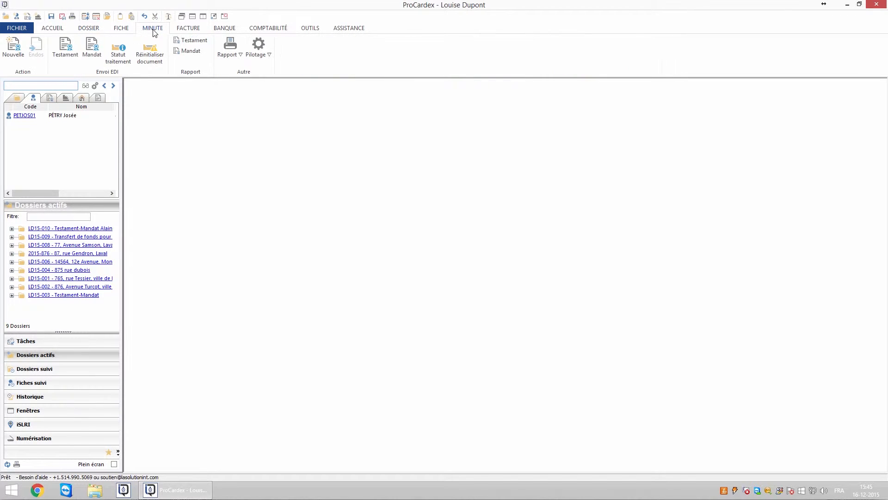
pyautogui.click(191, 42)
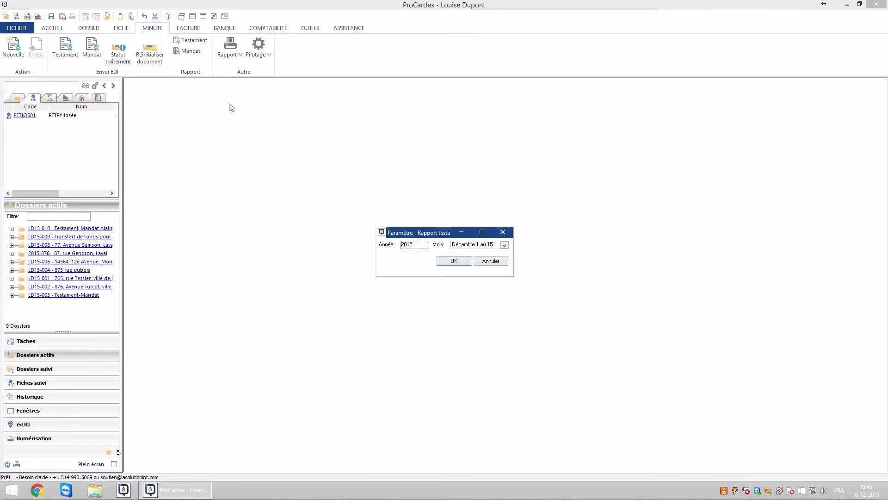
pyautogui.click(505, 244)
pyautogui.scroll(-5, 478, 291)
pyautogui.click(478, 298)
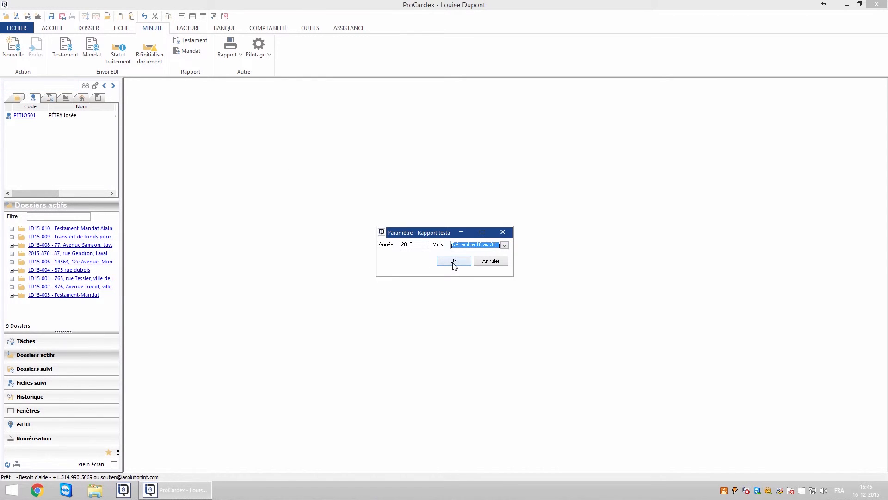
pyautogui.click(454, 262)
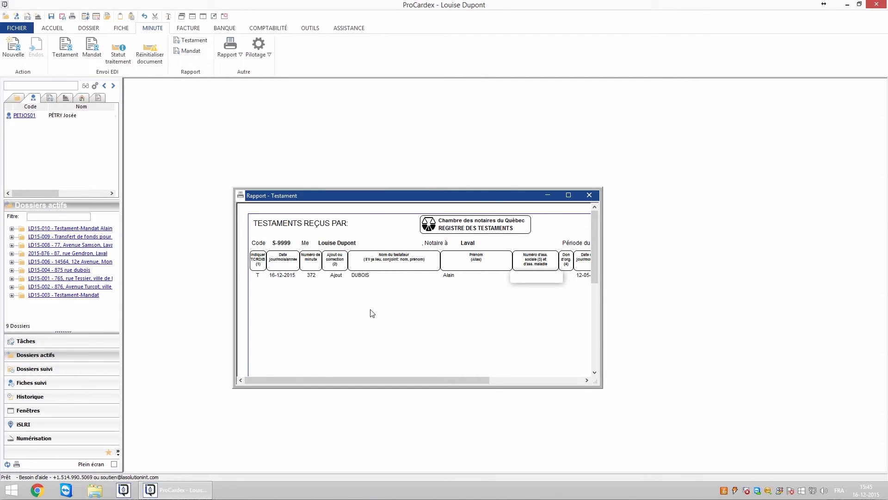
pyautogui.click(569, 195)
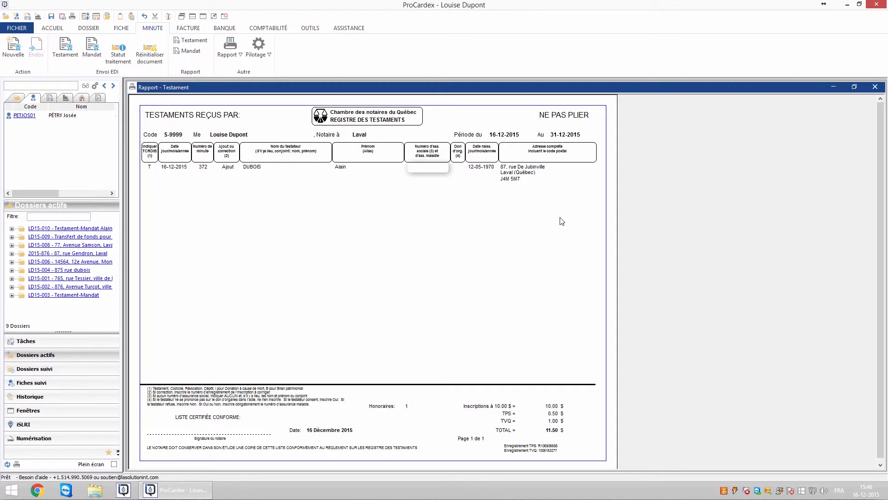
pyautogui.click(875, 88)
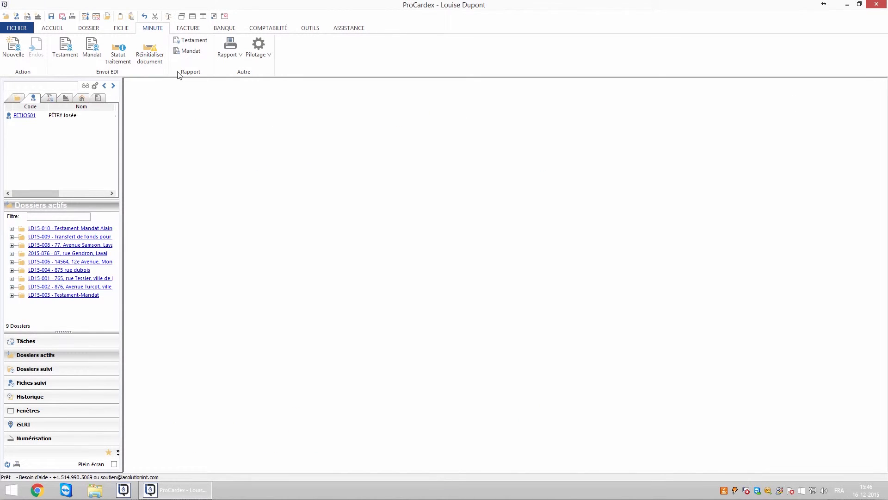
# Step: Generate the Mandat register report for Décembre 16 au 31 and maximize it
pyautogui.click(190, 52)
pyautogui.click(504, 244)
pyautogui.scroll(-3, 463, 287)
pyautogui.click(460, 297)
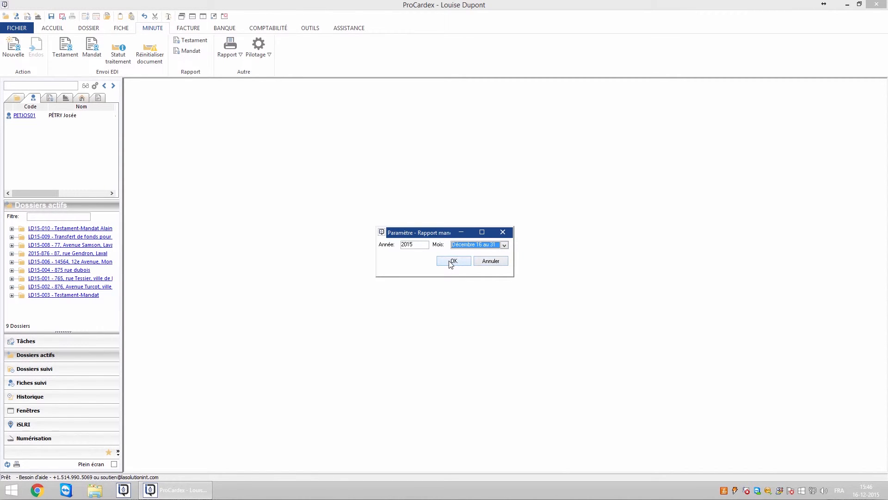
pyautogui.click(452, 261)
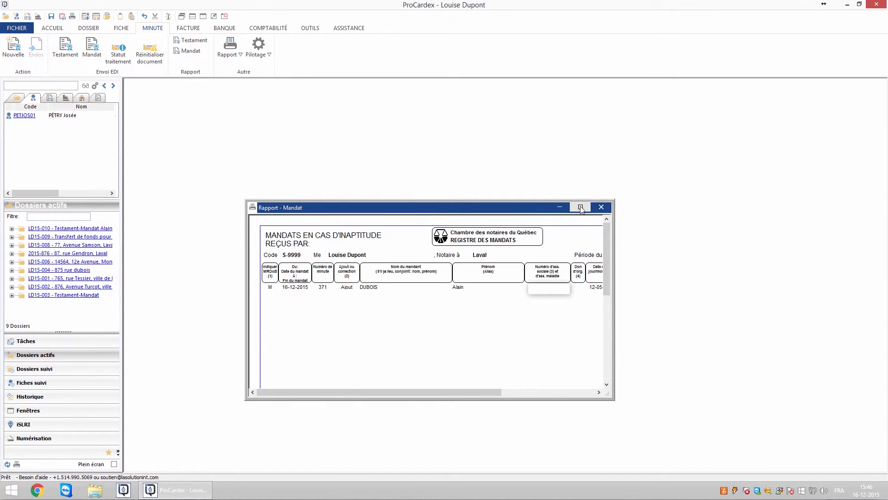
pyautogui.click(580, 207)
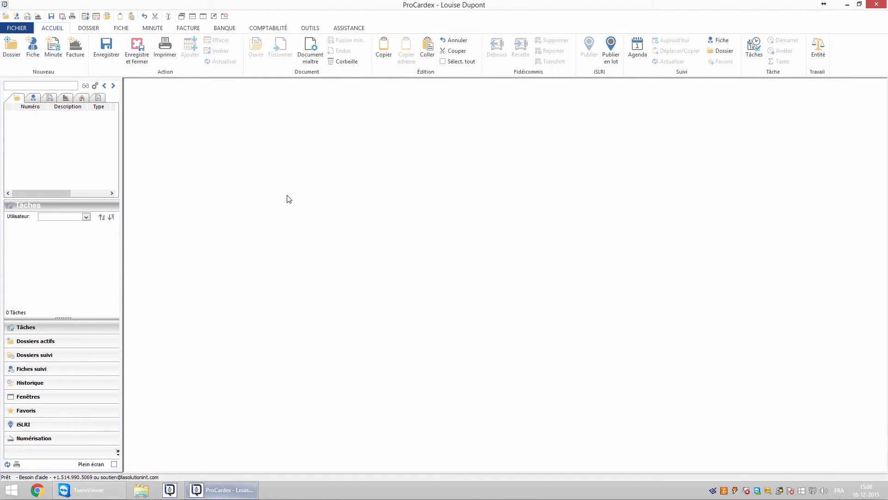
# Step: Load the Décembre 16 au 31 testament minutes for EDI sending, cancelling the print
pyautogui.click(153, 27)
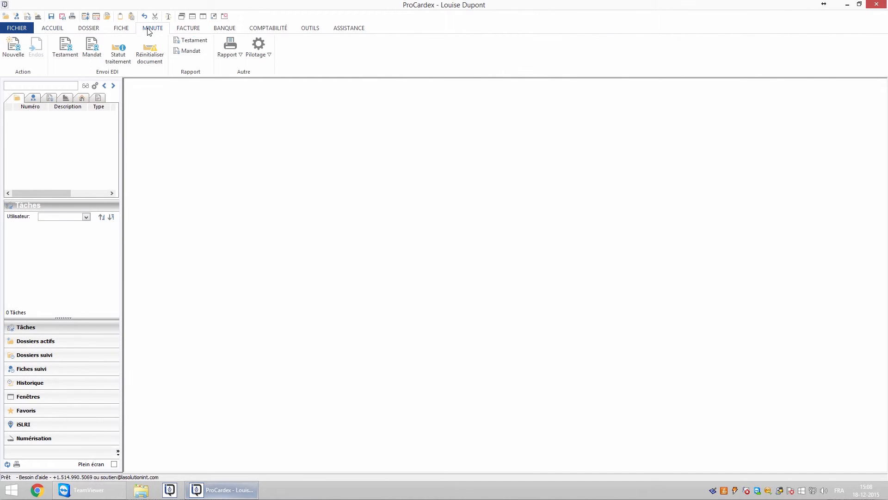
pyautogui.click(64, 53)
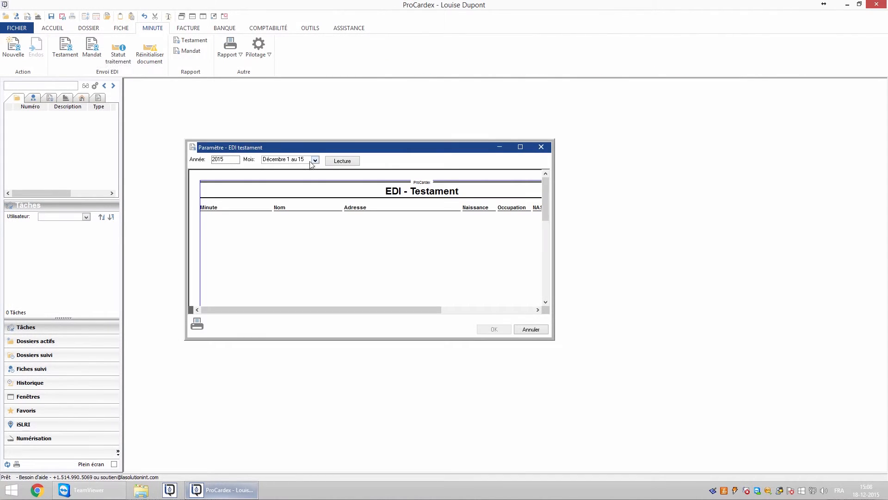
pyautogui.click(315, 159)
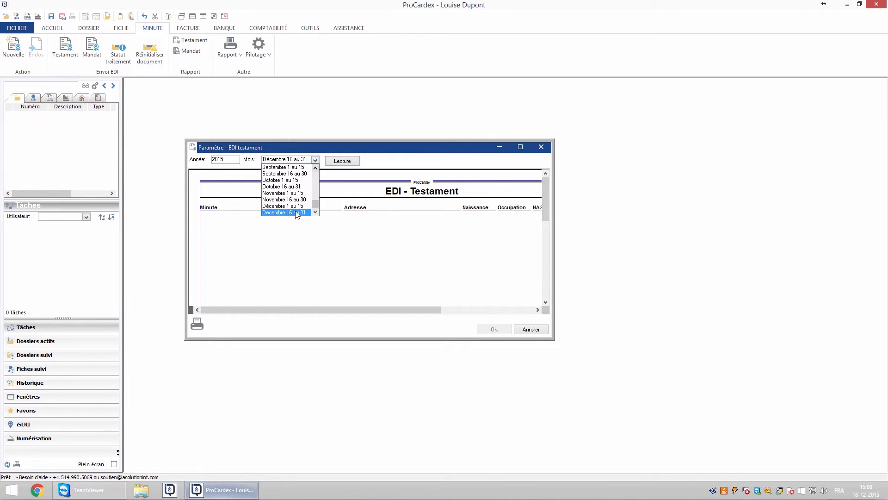
pyautogui.click(299, 212)
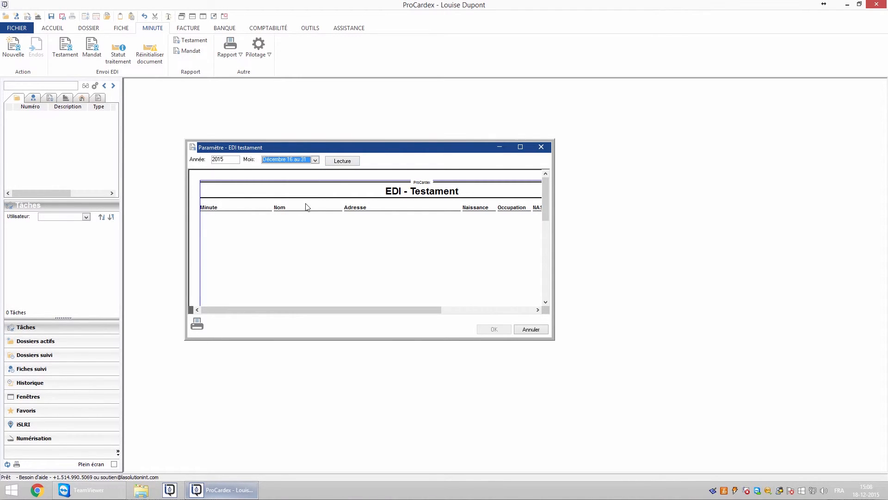
pyautogui.click(343, 162)
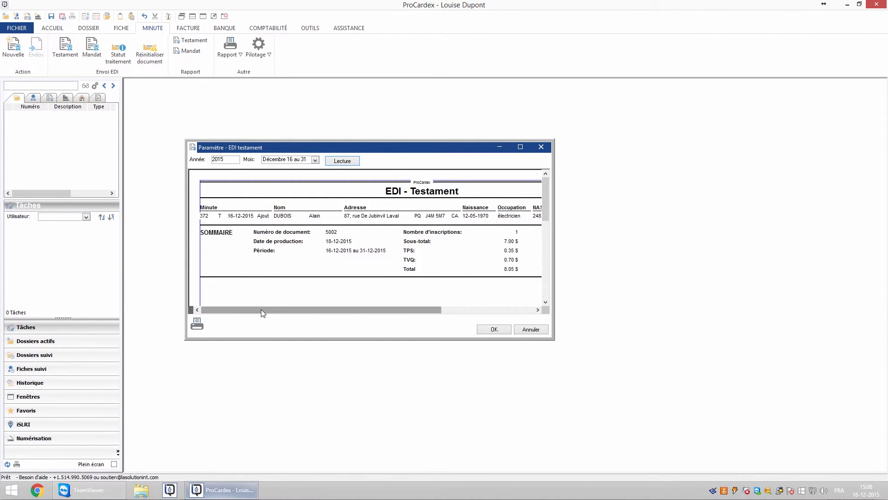
pyautogui.click(197, 324)
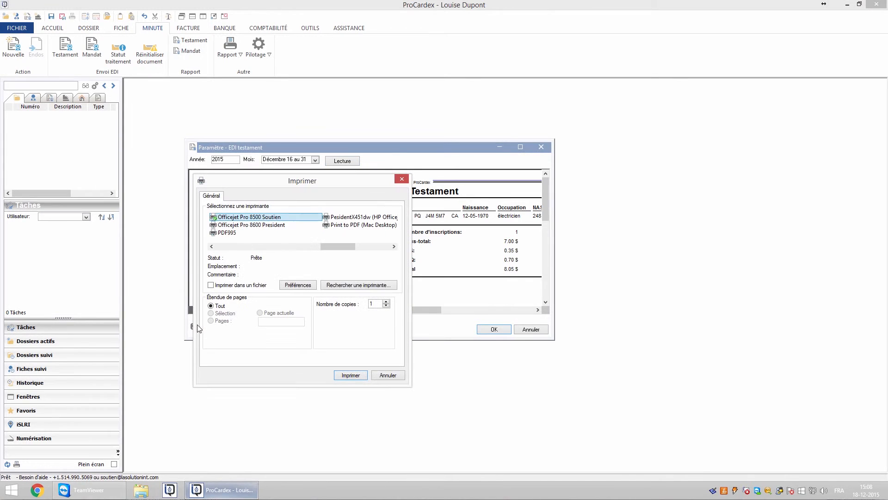
pyautogui.click(391, 377)
# Step: Send testament minute 372 by EDI with the Entrust password, then close the accepted status report
pyautogui.click(494, 330)
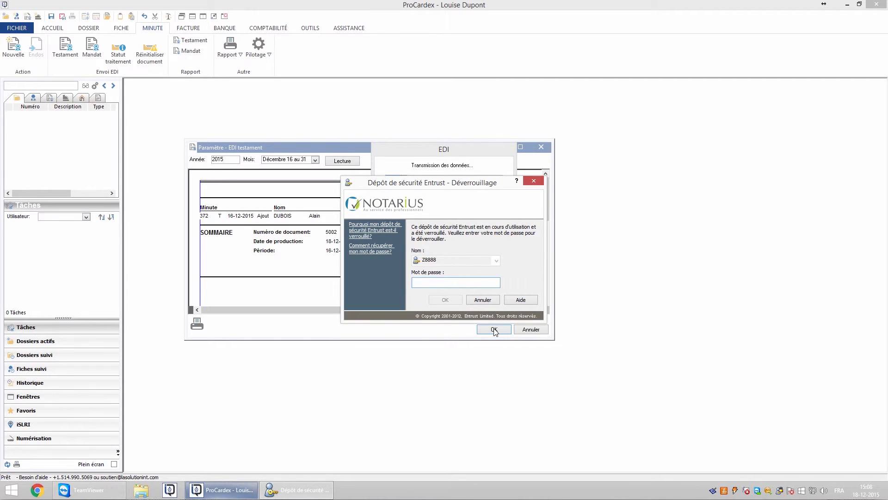
pyautogui.write('•••••••••')
pyautogui.click(446, 300)
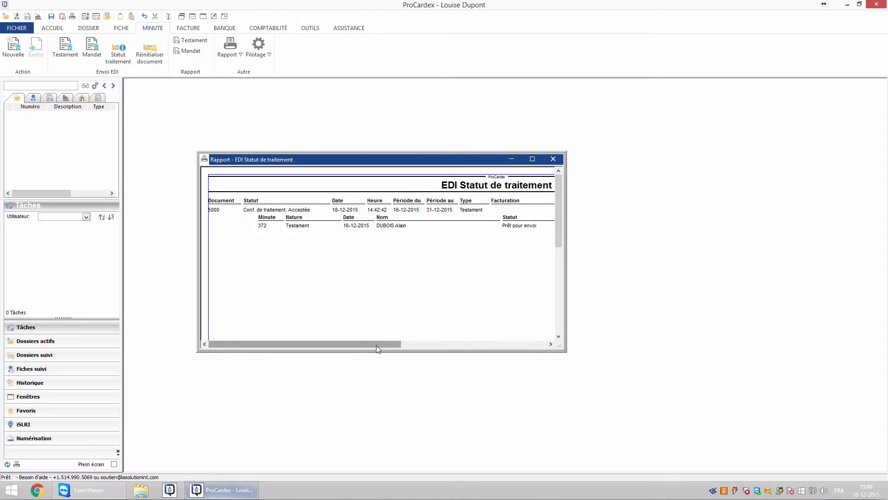
pyautogui.moveTo(376, 346); pyautogui.dragTo(516, 354)
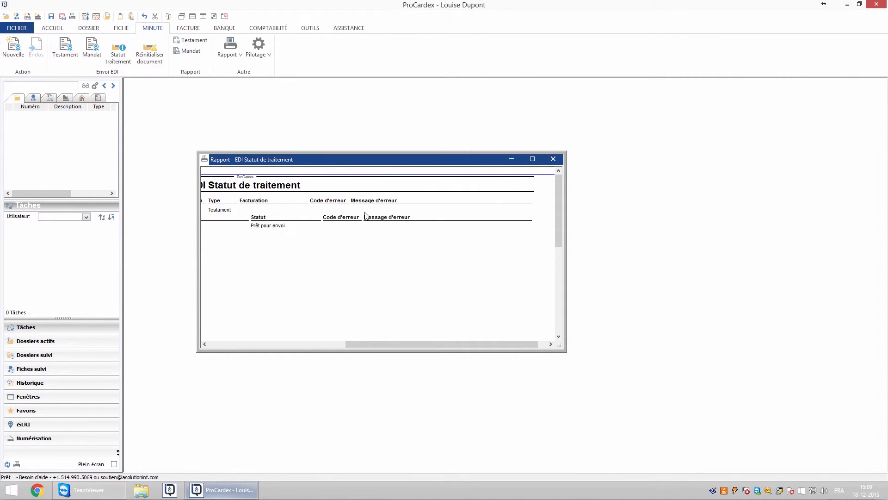
pyautogui.click(553, 159)
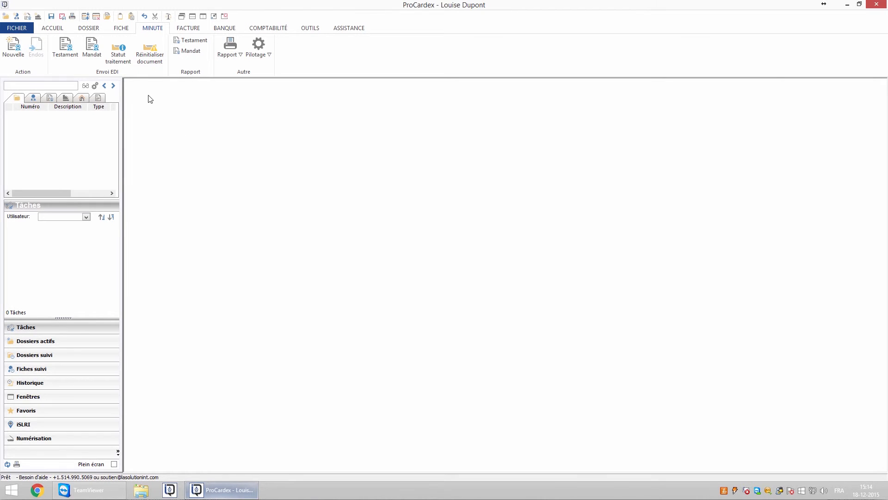
# Step: Send mandate minute 371 for Décembre 16 au 31 by EDI, skipping print and entering the Entrust password
pyautogui.click(92, 54)
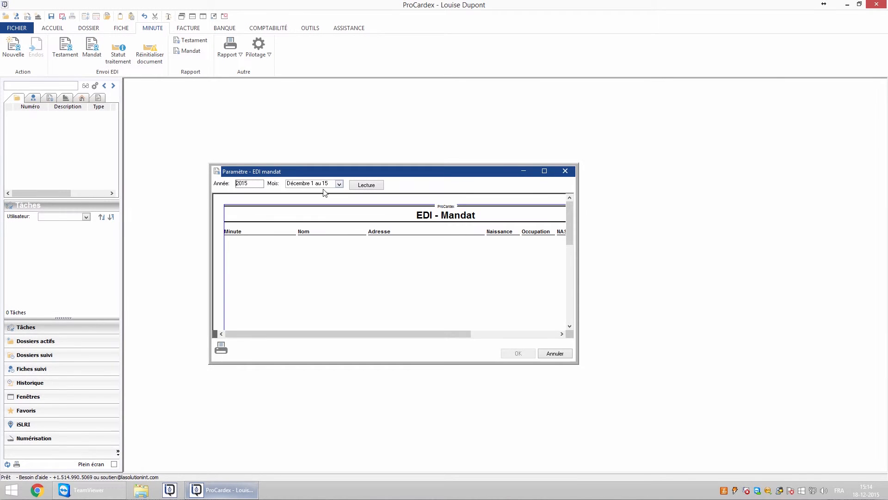
pyautogui.click(339, 184)
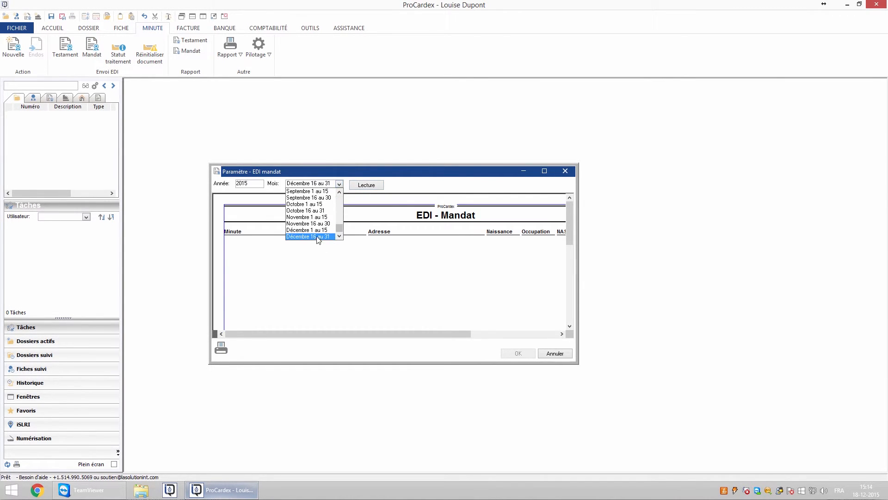
pyautogui.click(318, 239)
pyautogui.click(366, 187)
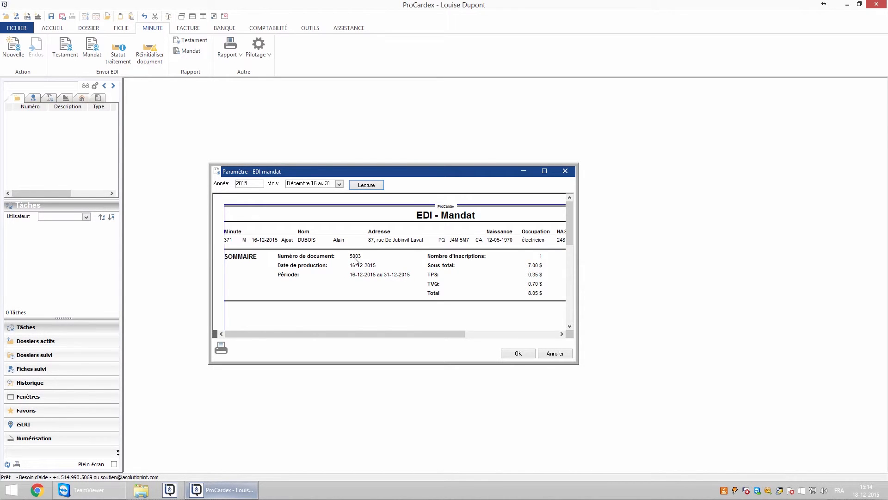
pyautogui.click(222, 350)
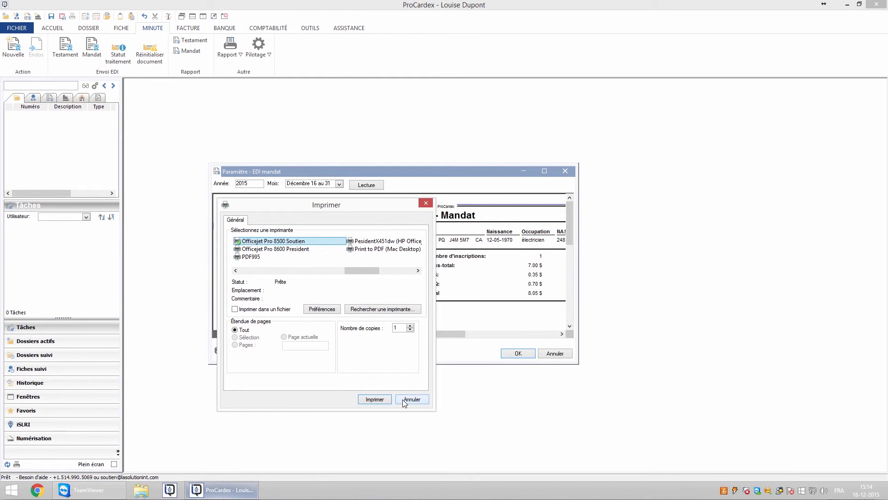
pyautogui.click(404, 401)
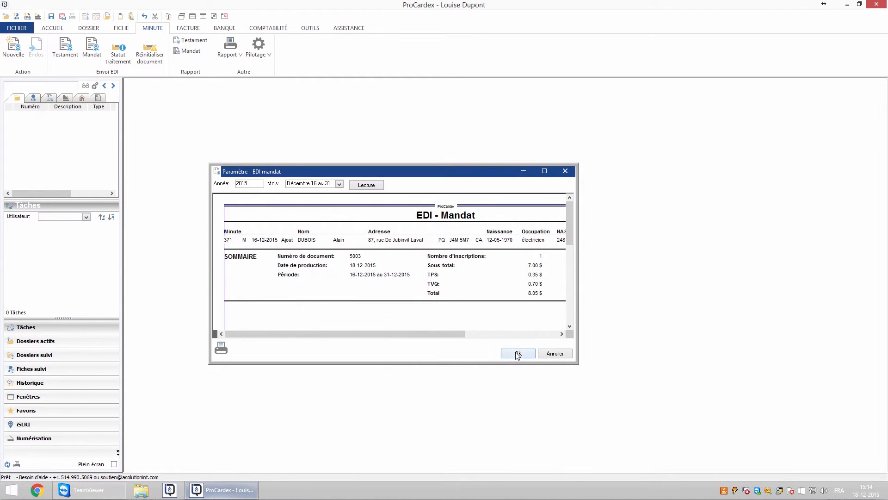
pyautogui.click(518, 354)
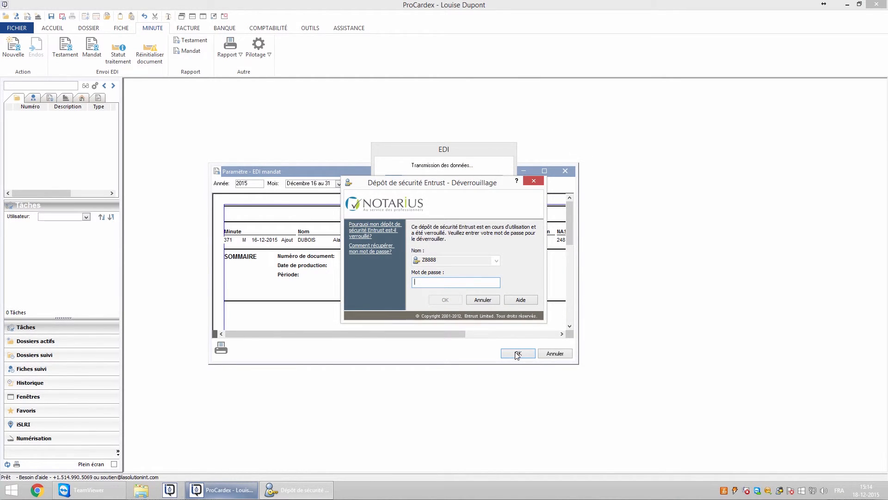
pyautogui.write('********')
pyautogui.press('Return')
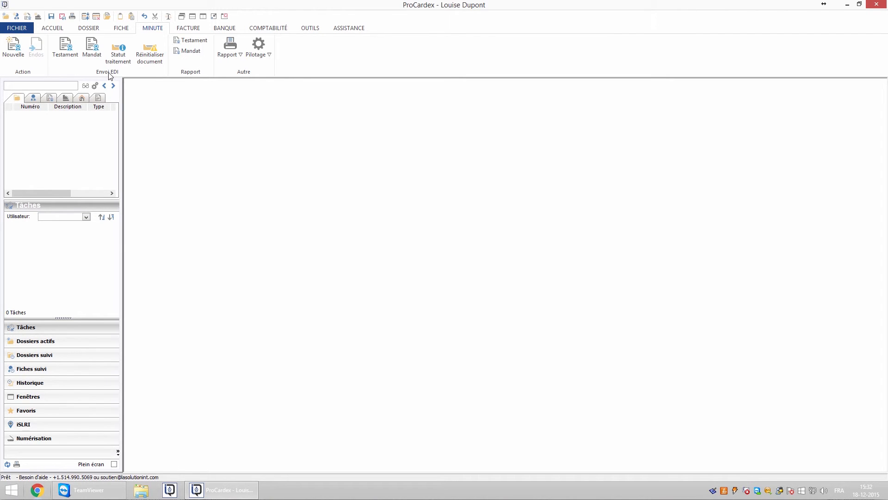
pyautogui.click(118, 57)
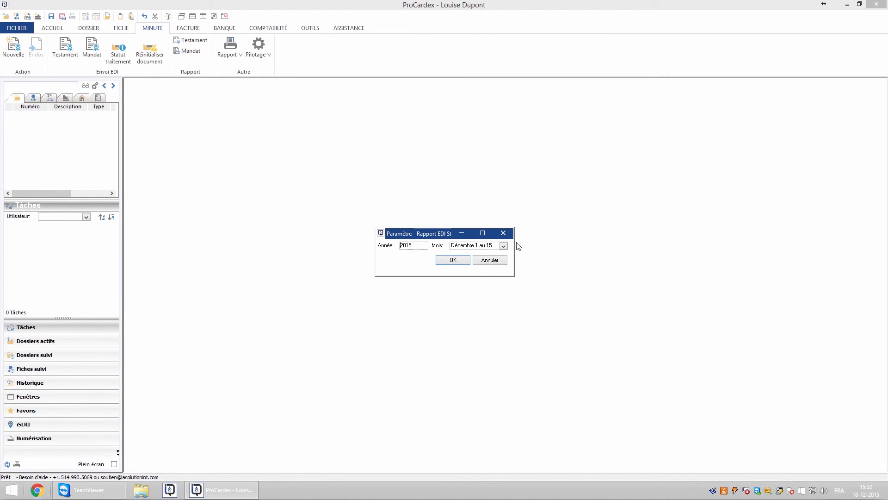
pyautogui.click(504, 246)
pyautogui.scroll(-5, 476, 287)
pyautogui.click(476, 300)
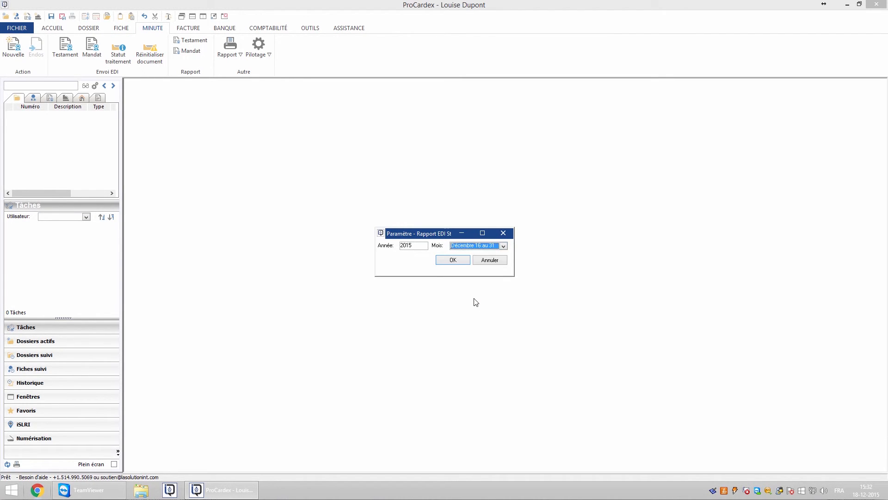
pyautogui.click(453, 260)
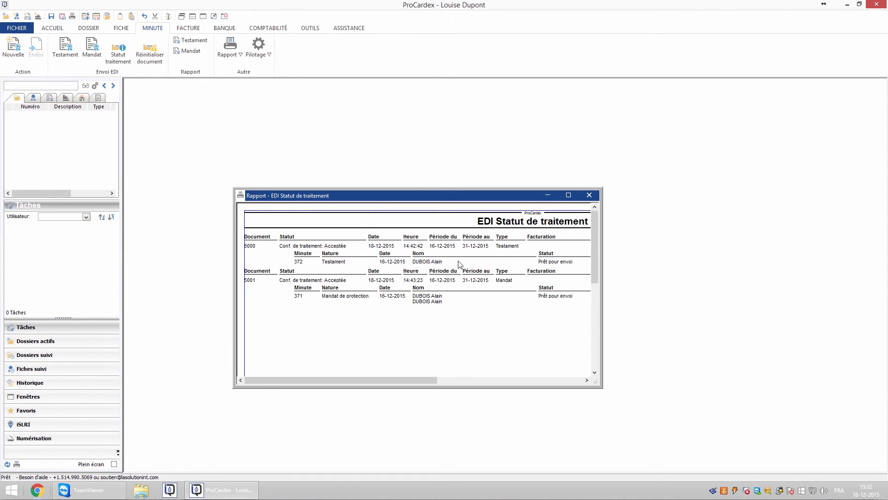
pyautogui.hotkey('ctrl', 'p')
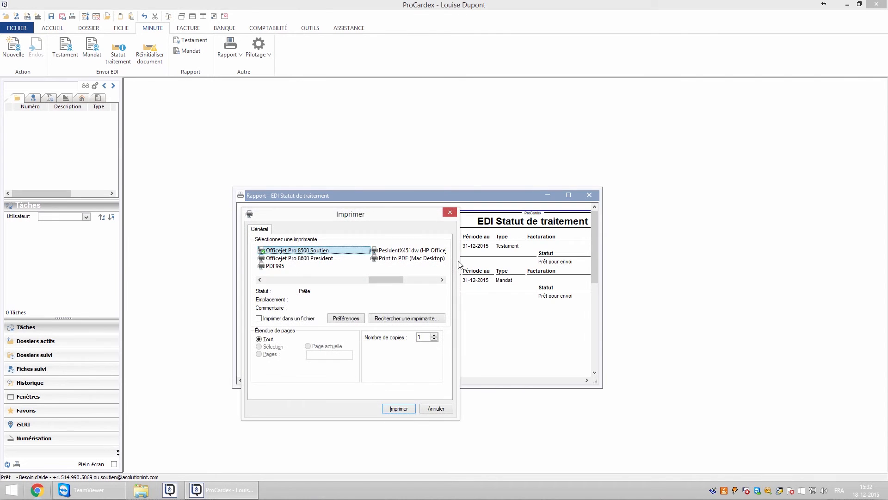
pyautogui.click(436, 408)
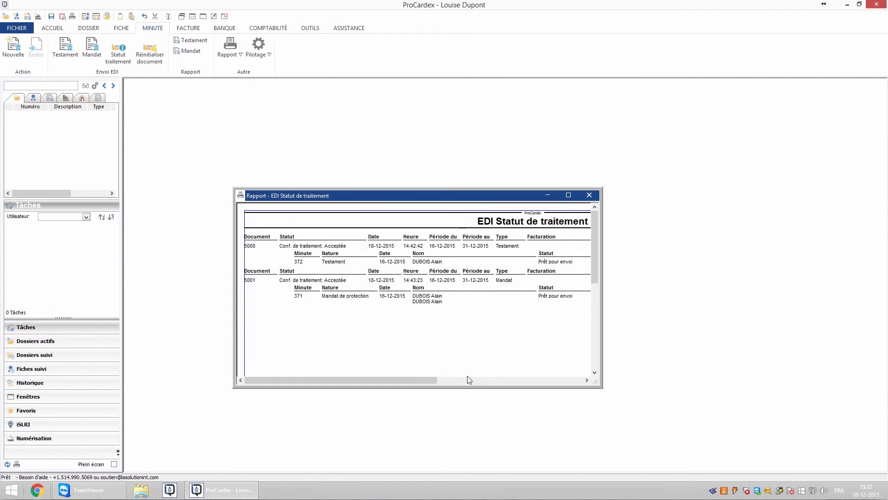
pyautogui.click(595, 195)
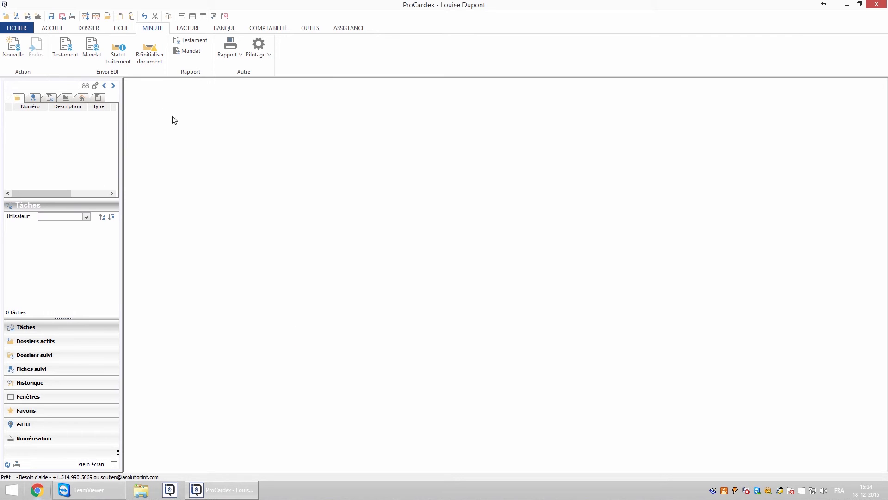
# Step: Generate the EDI processing status report for the Décembre 16 au 31 period
pyautogui.click(119, 57)
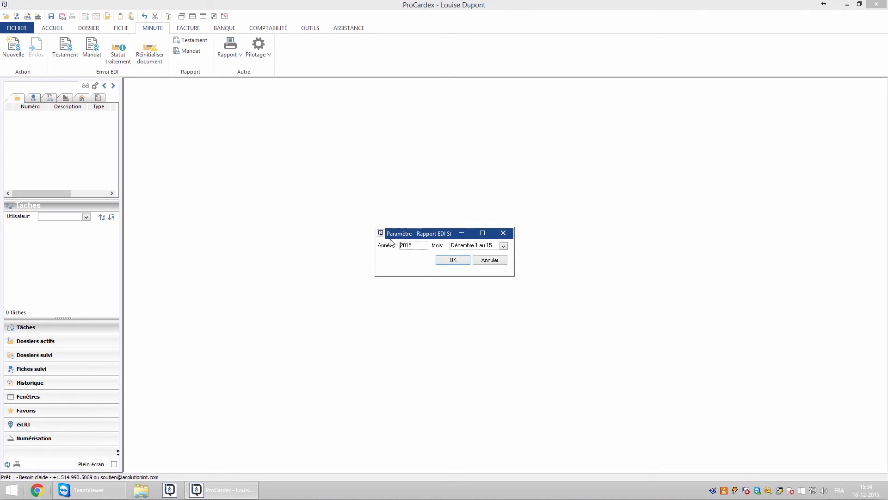
pyautogui.click(504, 246)
pyautogui.click(473, 297)
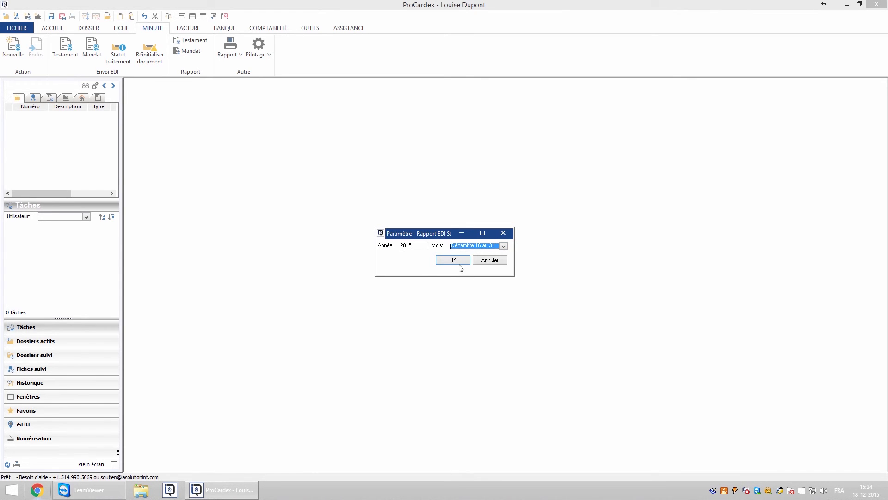
pyautogui.click(453, 260)
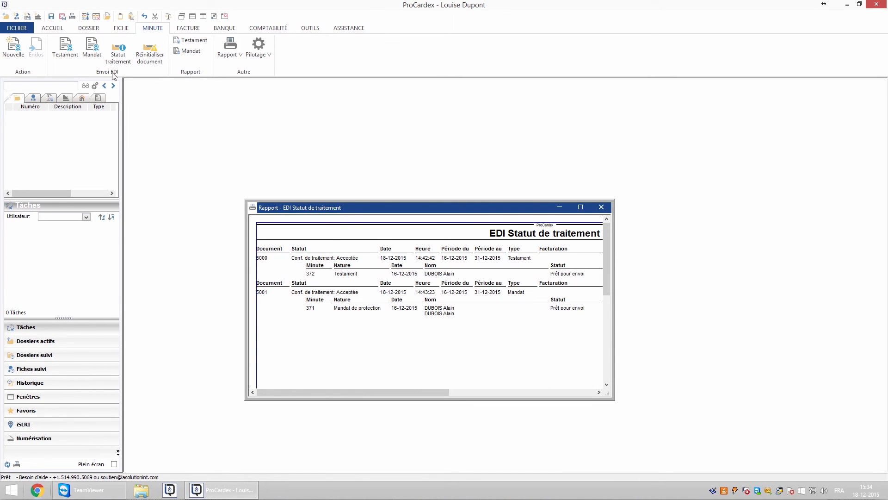
# Step: Reset EDI document 5001 and confirm it was réinitialisé
pyautogui.click(150, 50)
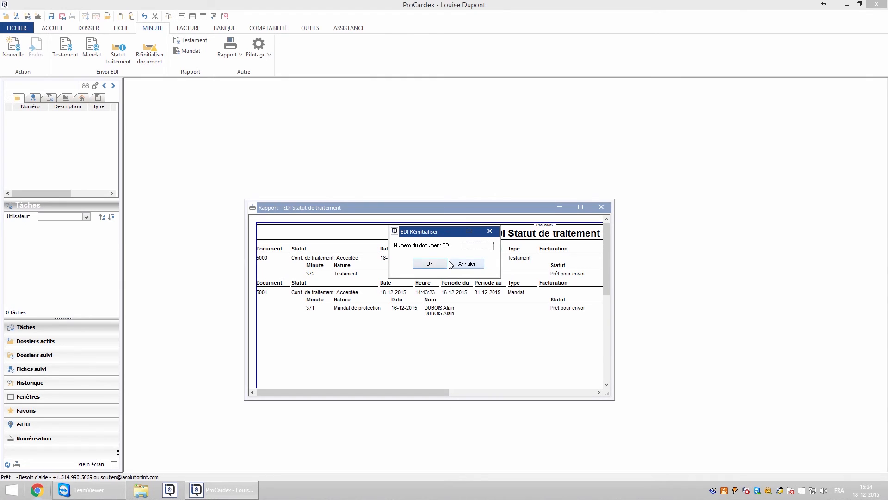
pyautogui.write('5001')
pyautogui.click(434, 266)
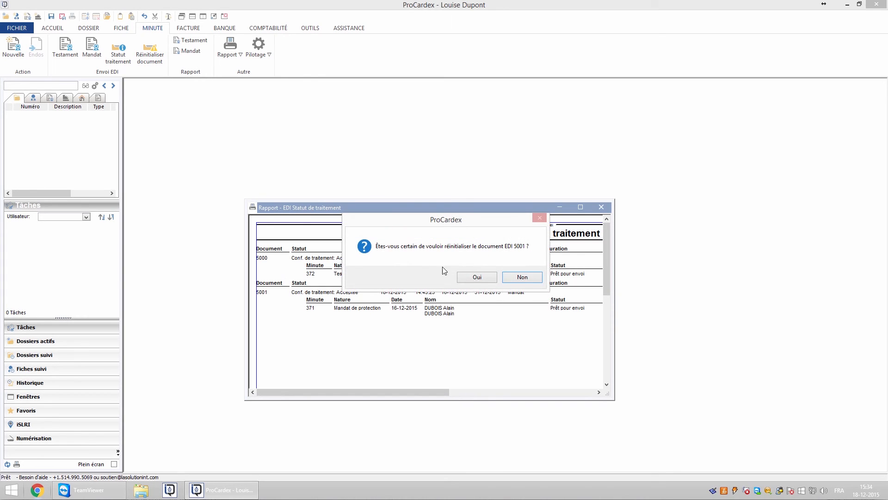
pyautogui.click(482, 278)
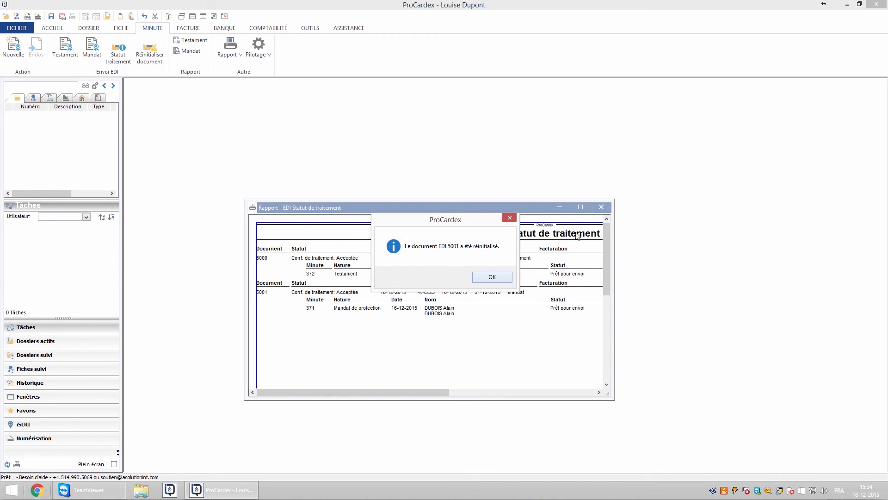
pyautogui.click(493, 280)
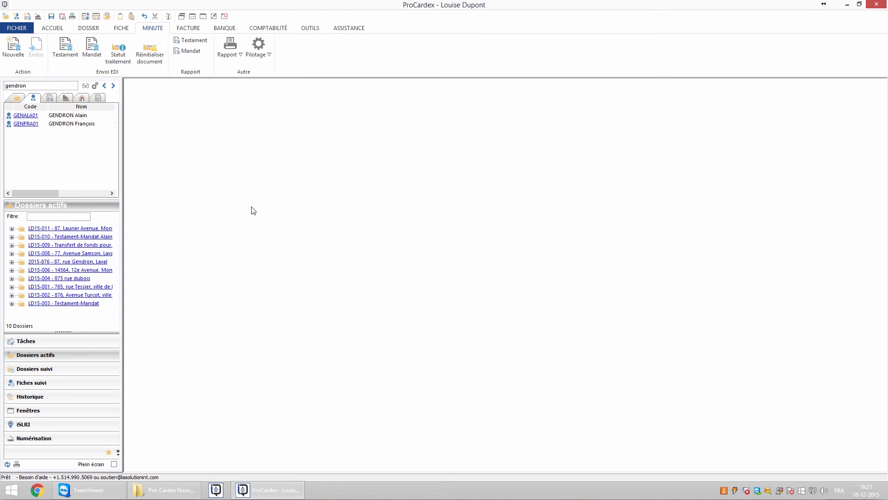
# Step: Start a new minute dated 16-12-2015 with nature Testament (T)
pyautogui.click(16, 52)
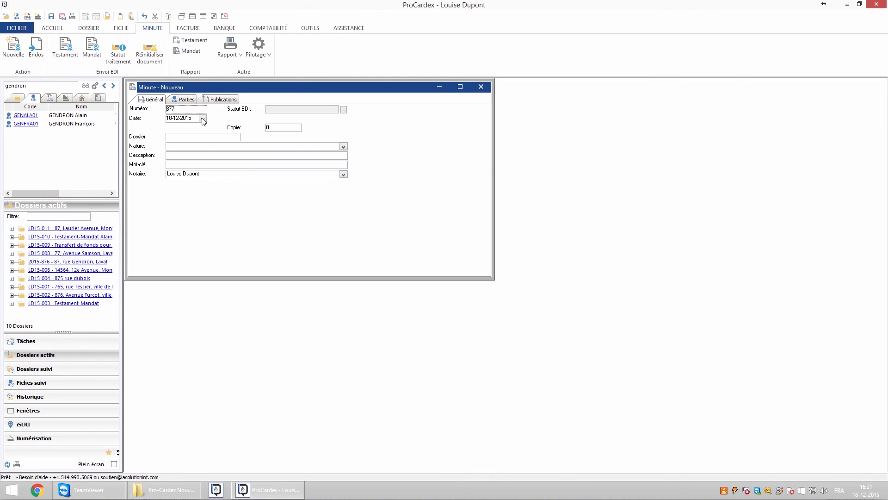
pyautogui.click(202, 119)
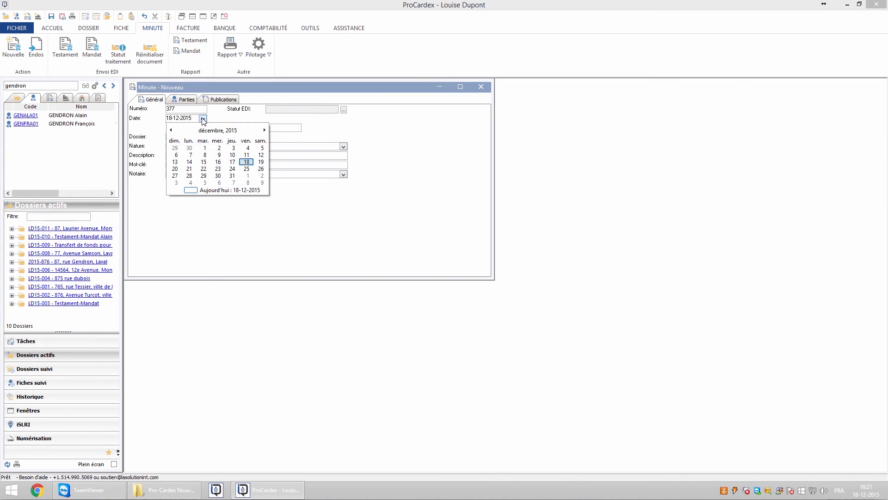
pyautogui.click(218, 162)
pyautogui.click(343, 147)
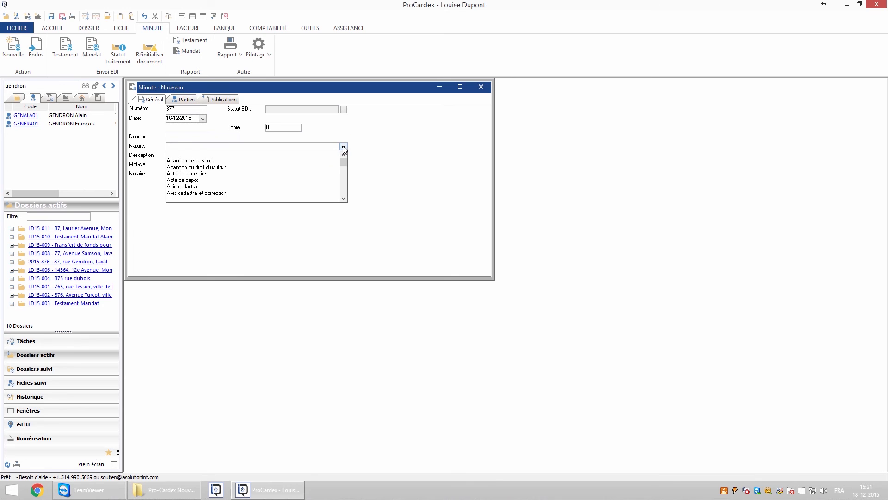
pyautogui.press('t')
pyautogui.click(200, 155)
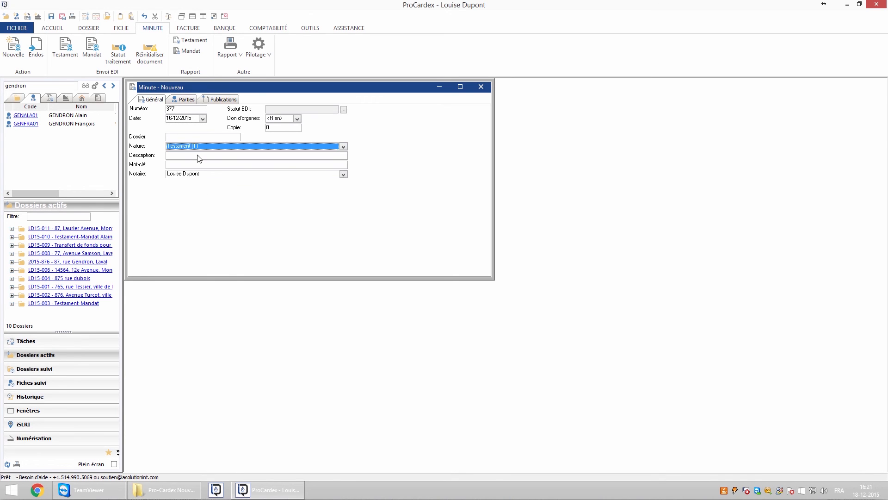
# Step: Add the client as the minute's party, save it, and open the EDI testament period choice
pyautogui.click(185, 100)
pyautogui.moveTo(24, 124); pyautogui.dragTo(187, 162)
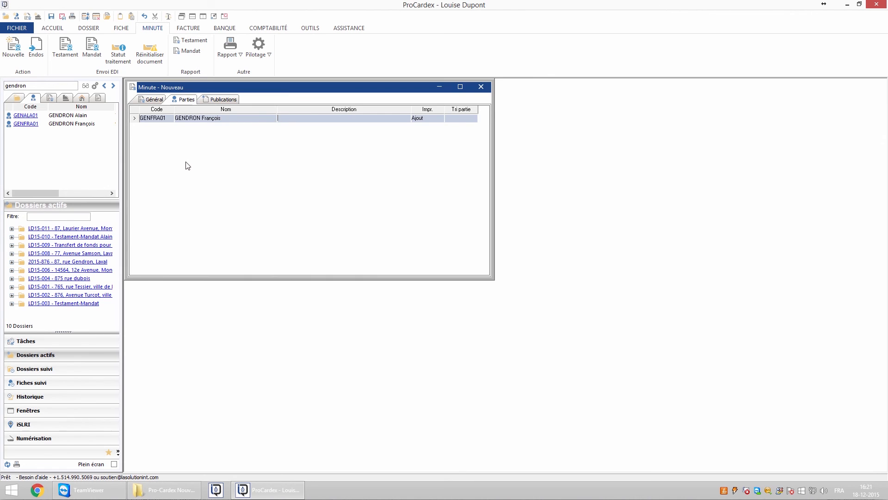
pyautogui.press('Escape')
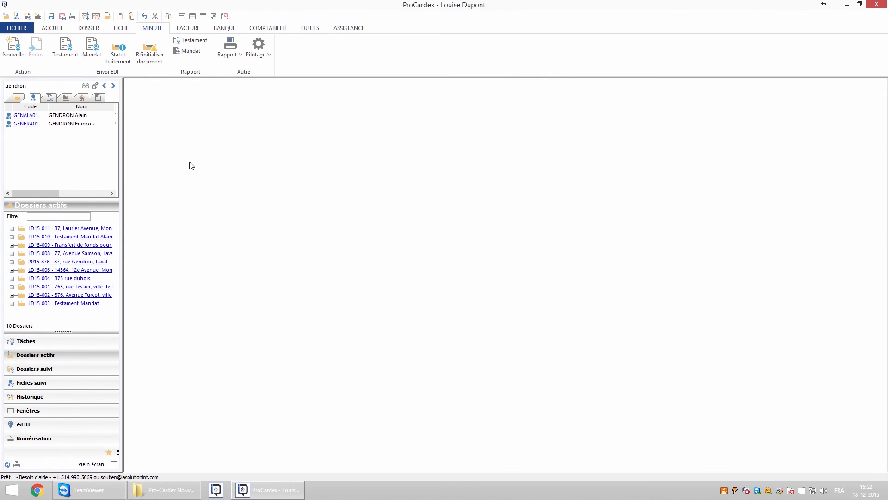
pyautogui.click(190, 40)
pyautogui.click(267, 111)
# Step: Load the Décembre 16 au 31 testament report listing minute 377, skip printing, and send it
pyautogui.click(250, 163)
pyautogui.click(292, 114)
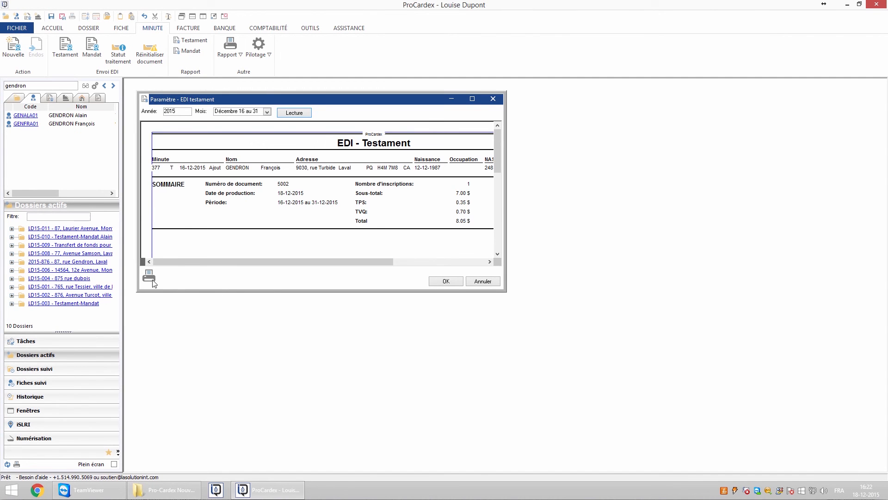
pyautogui.click(149, 279)
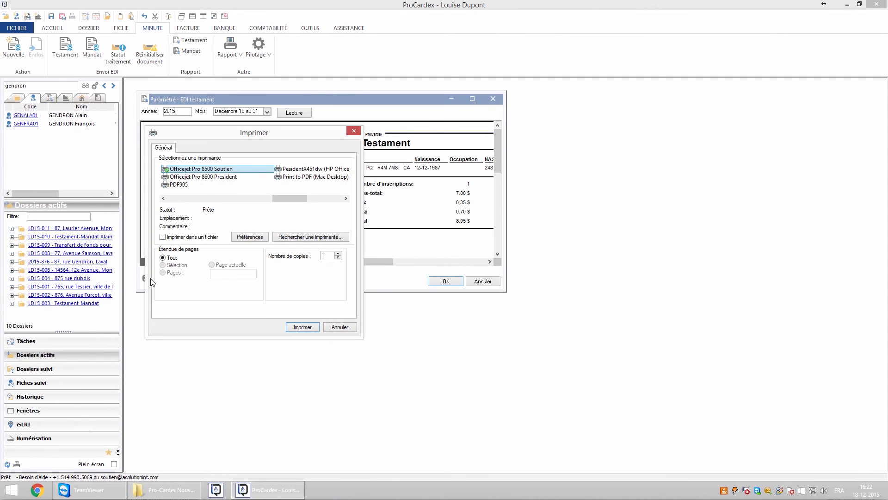
pyautogui.click(341, 327)
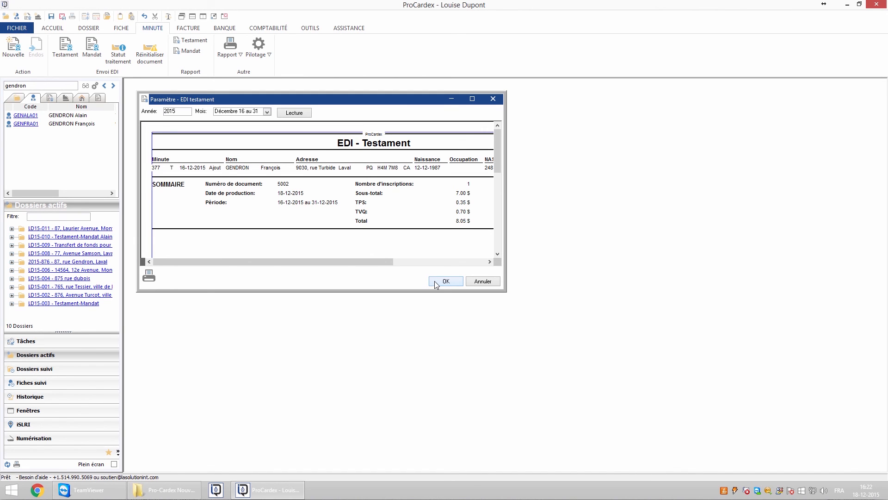
pyautogui.click(434, 281)
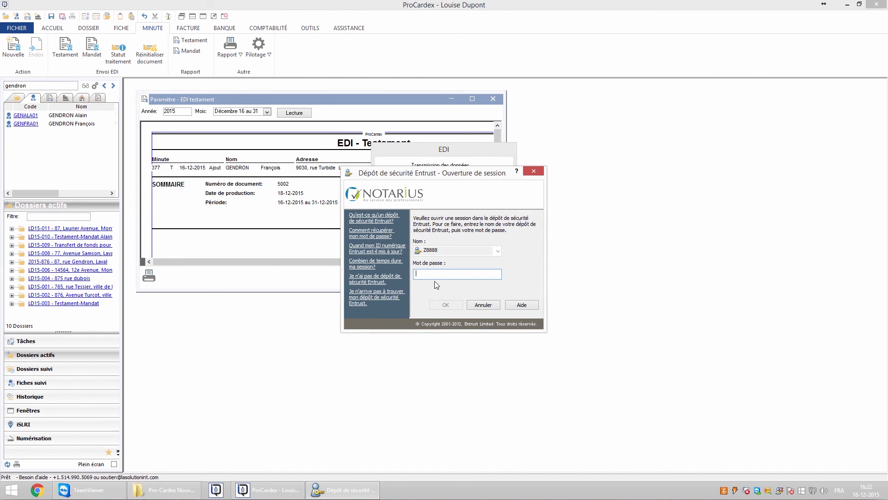